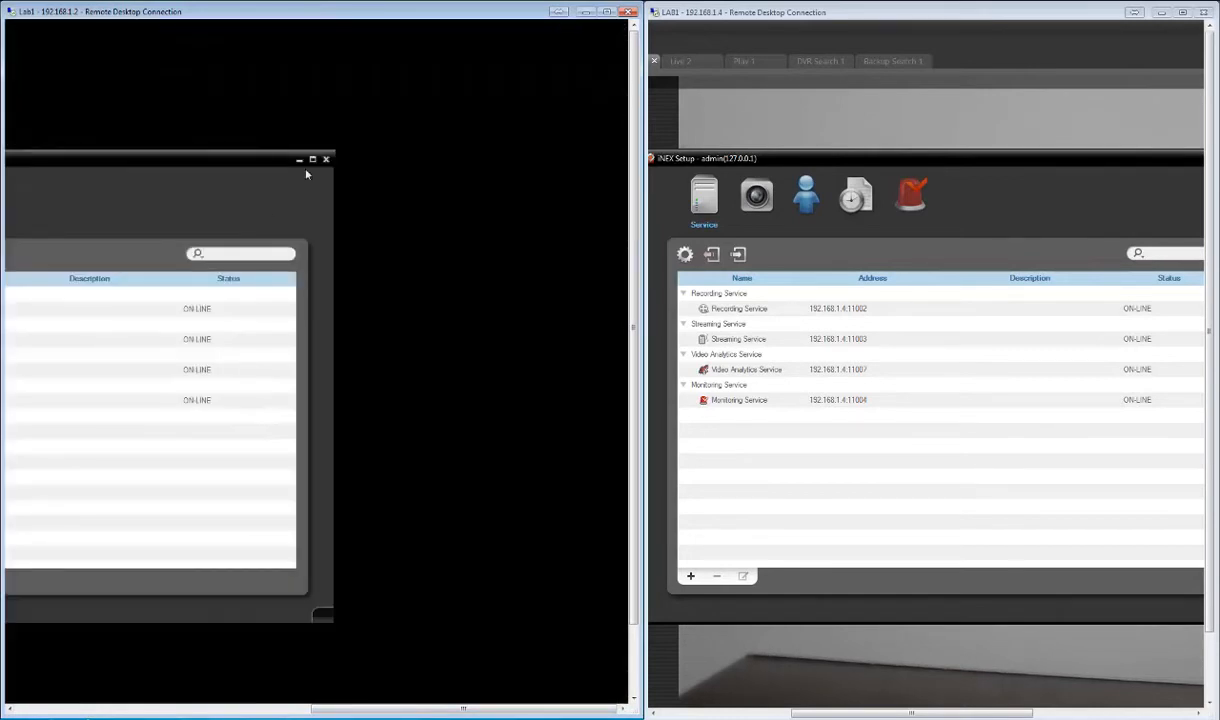
- Close iNEX Setup in both remote desktop sessions, 192.168.1.2 and 192.168.1.4
left_click(327, 160)
left_click(22, 412)
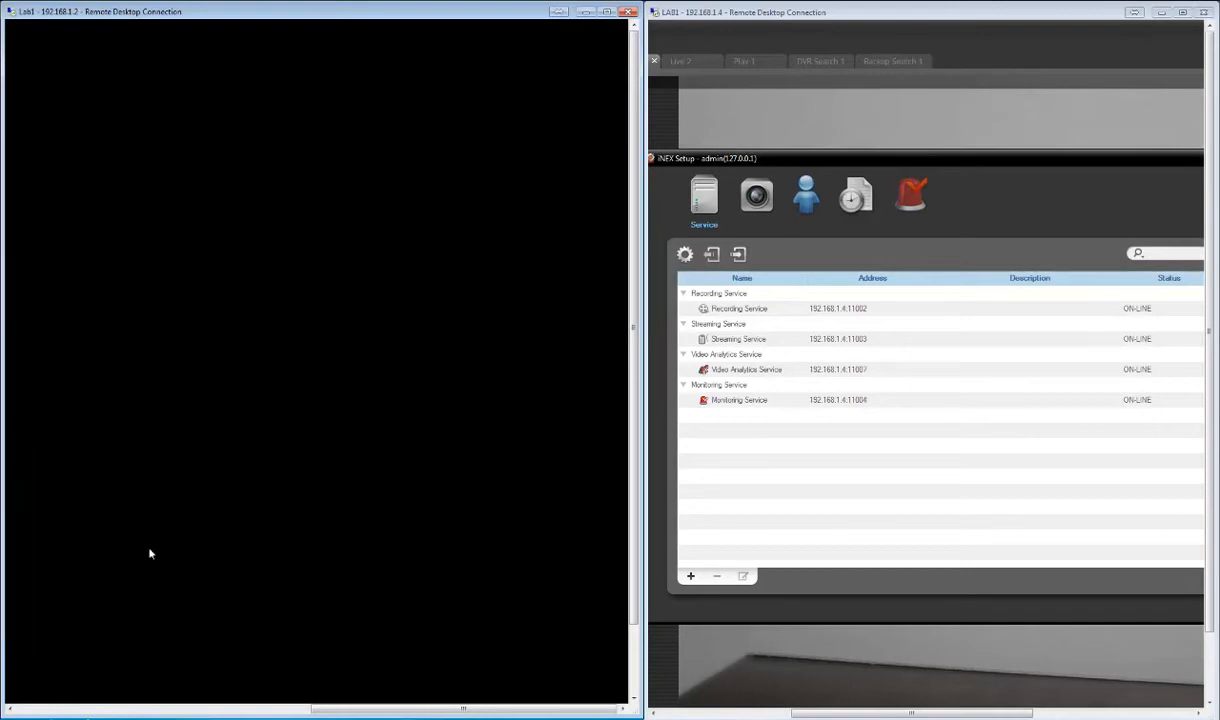
left_click_drag(358, 712, 45, 712)
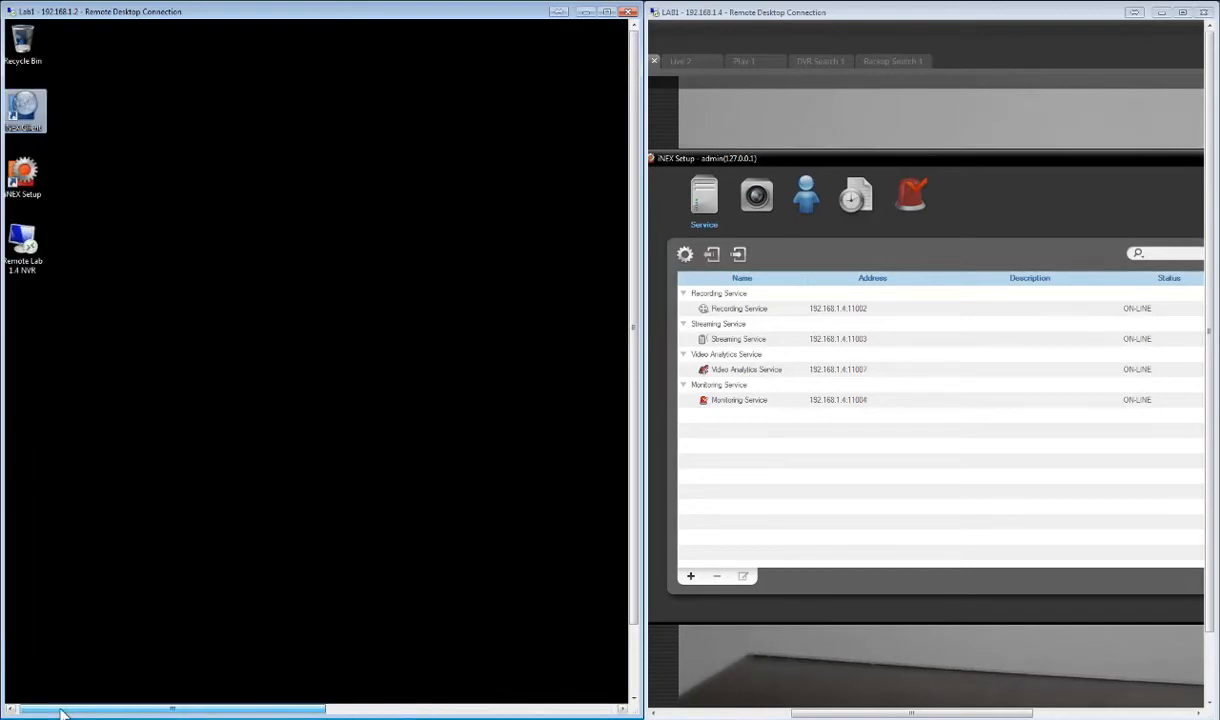
left_click(652, 162)
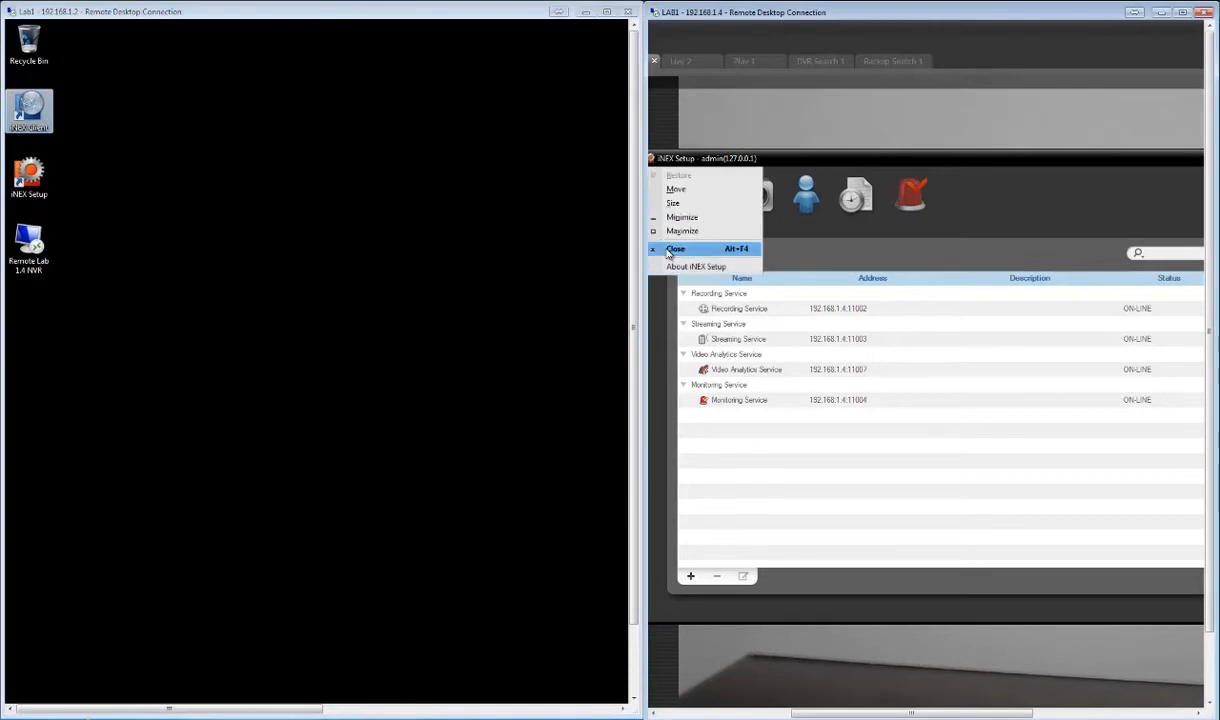
left_click(668, 250)
left_click(975, 423)
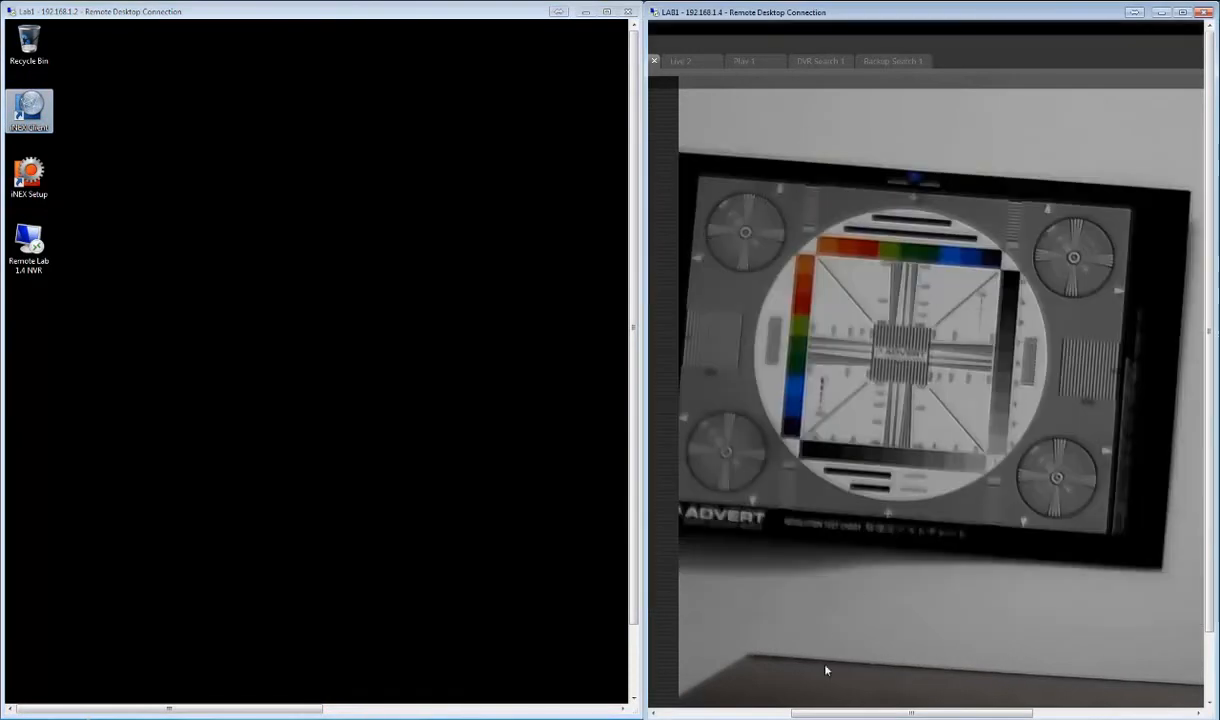
- Exit iNEX Client in the 192.168.1.4 remote session and confirm the shutdown
left_click_drag(820, 714, 690, 714)
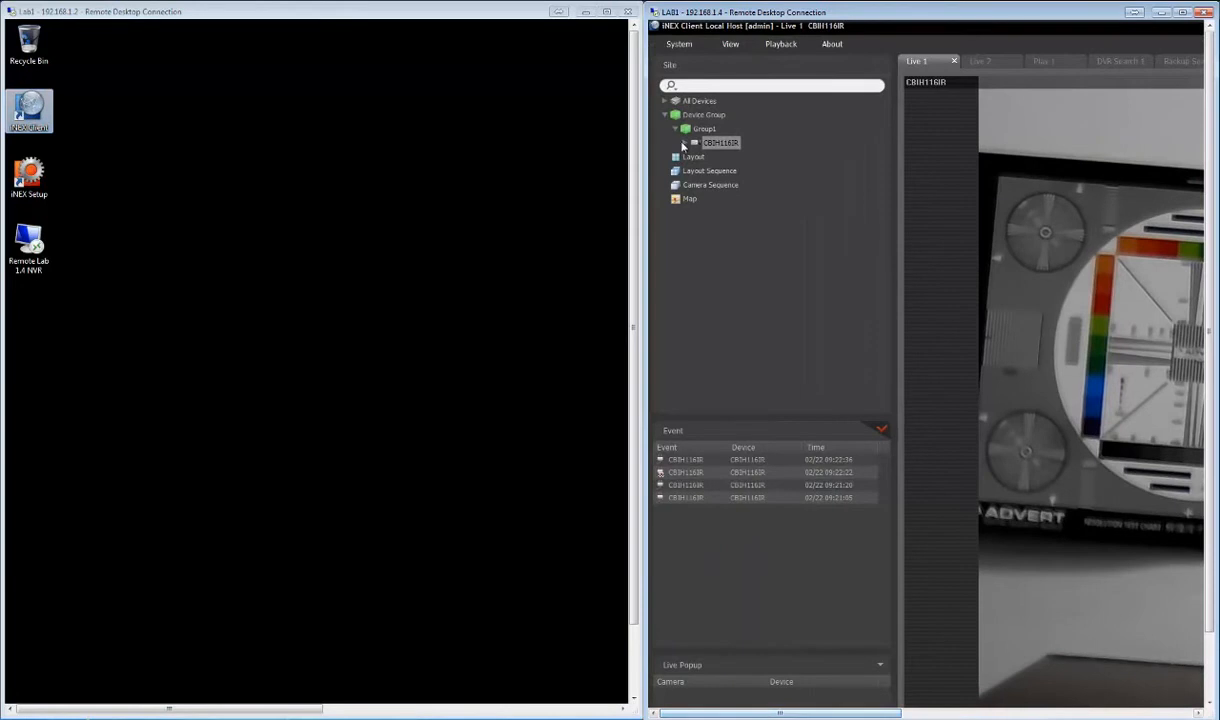
left_click(675, 45)
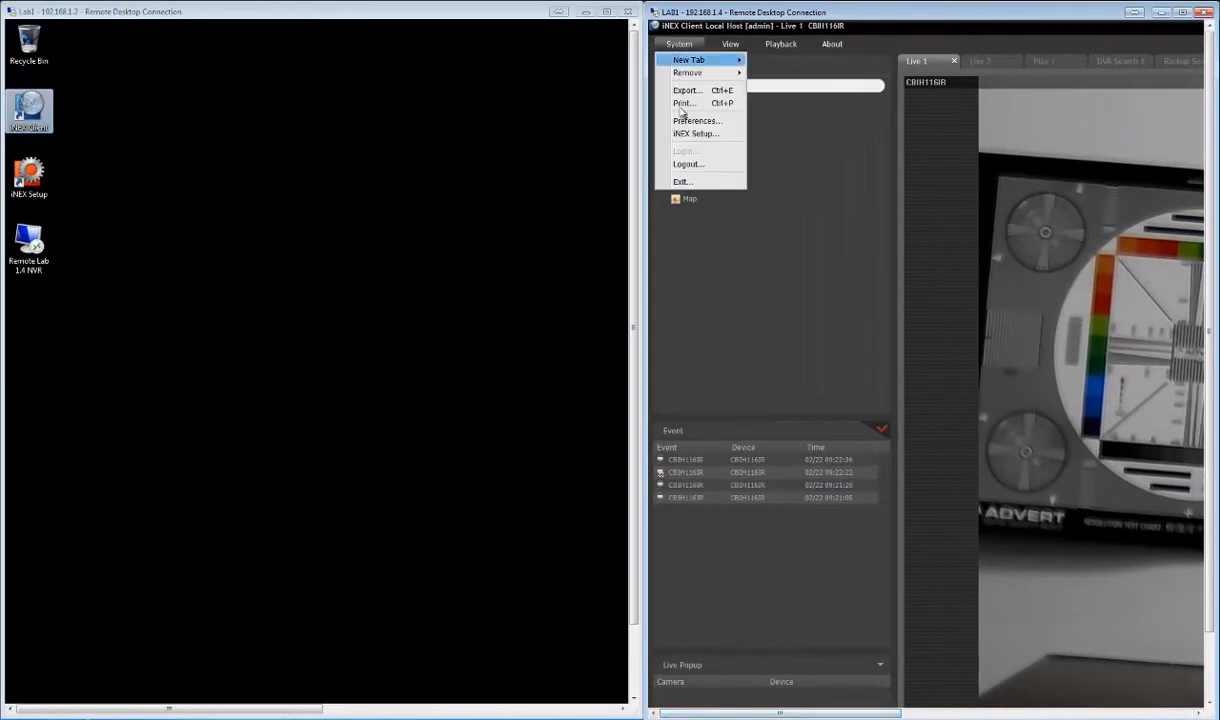
left_click(680, 183)
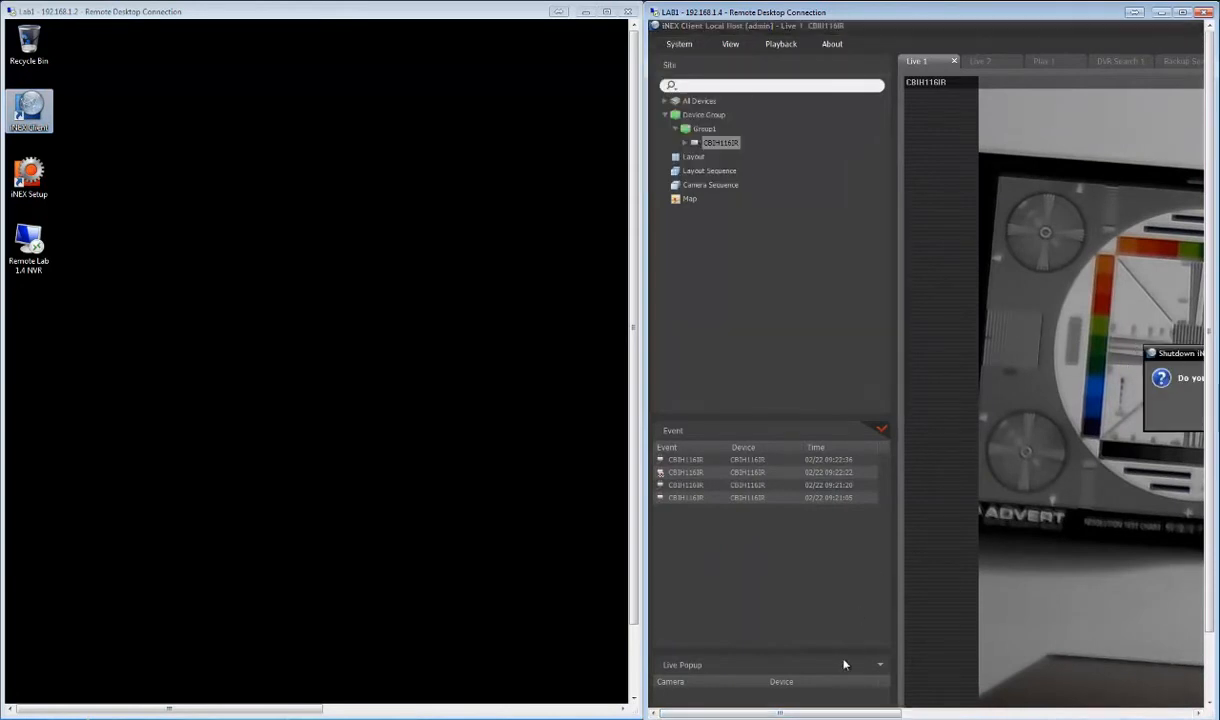
left_click_drag(832, 715, 908, 714)
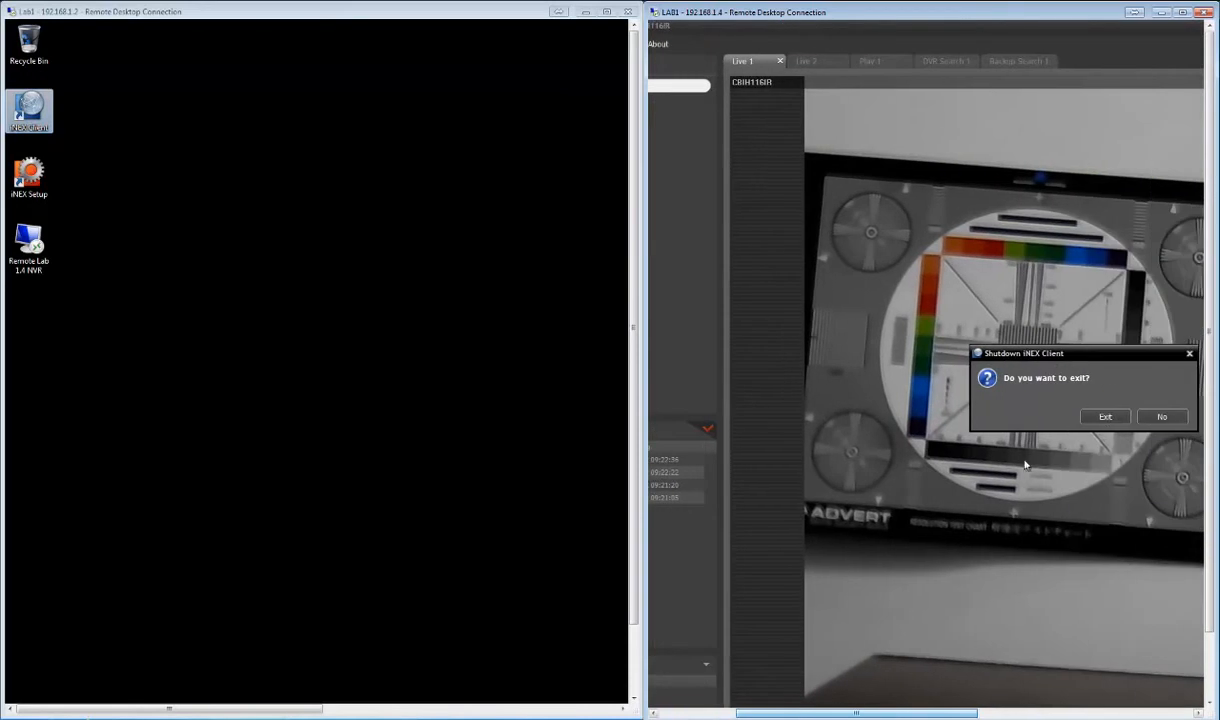
left_click(1104, 417)
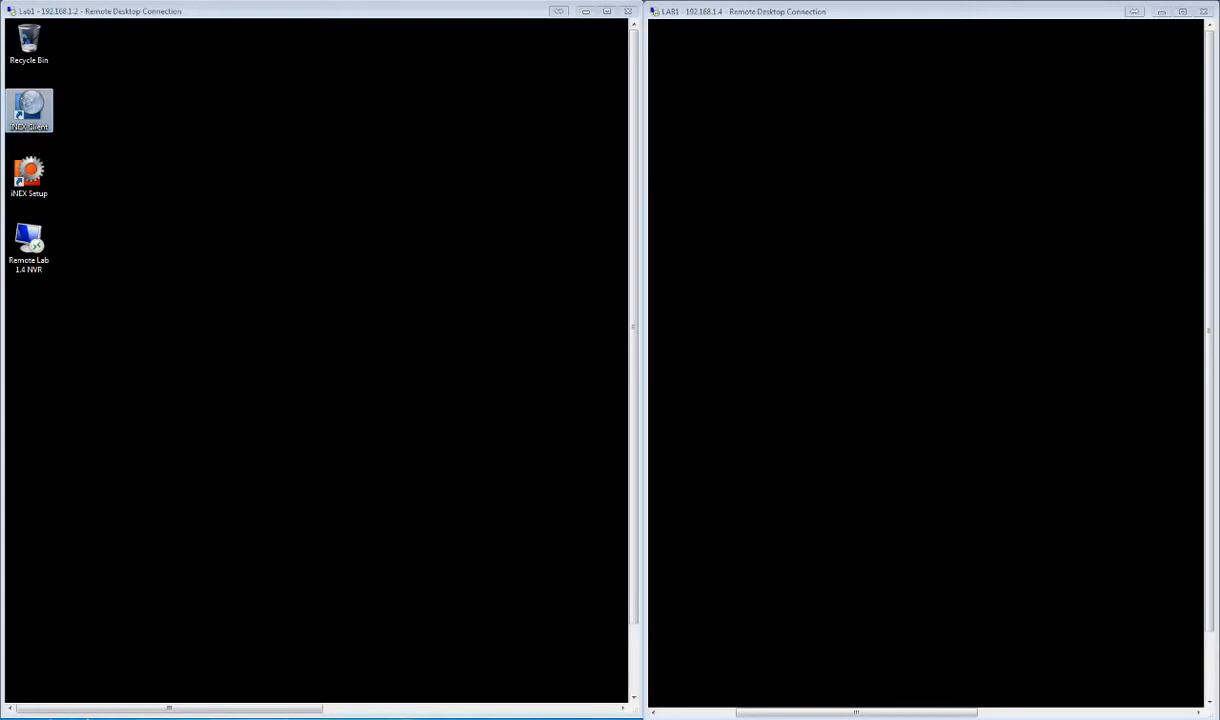
- Show the 192.168.1.4 session full screen and launch the iNEX uninstaller, allowing it to make changes to the computer
left_click(586, 11)
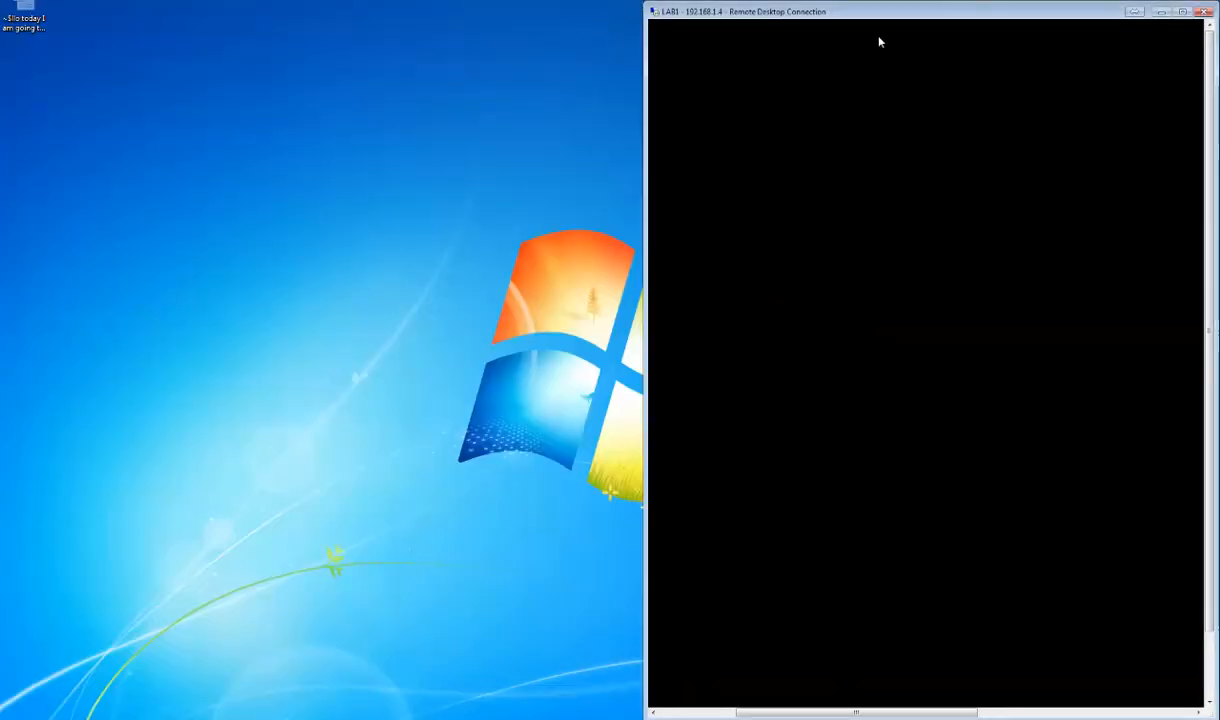
double_click(892, 12)
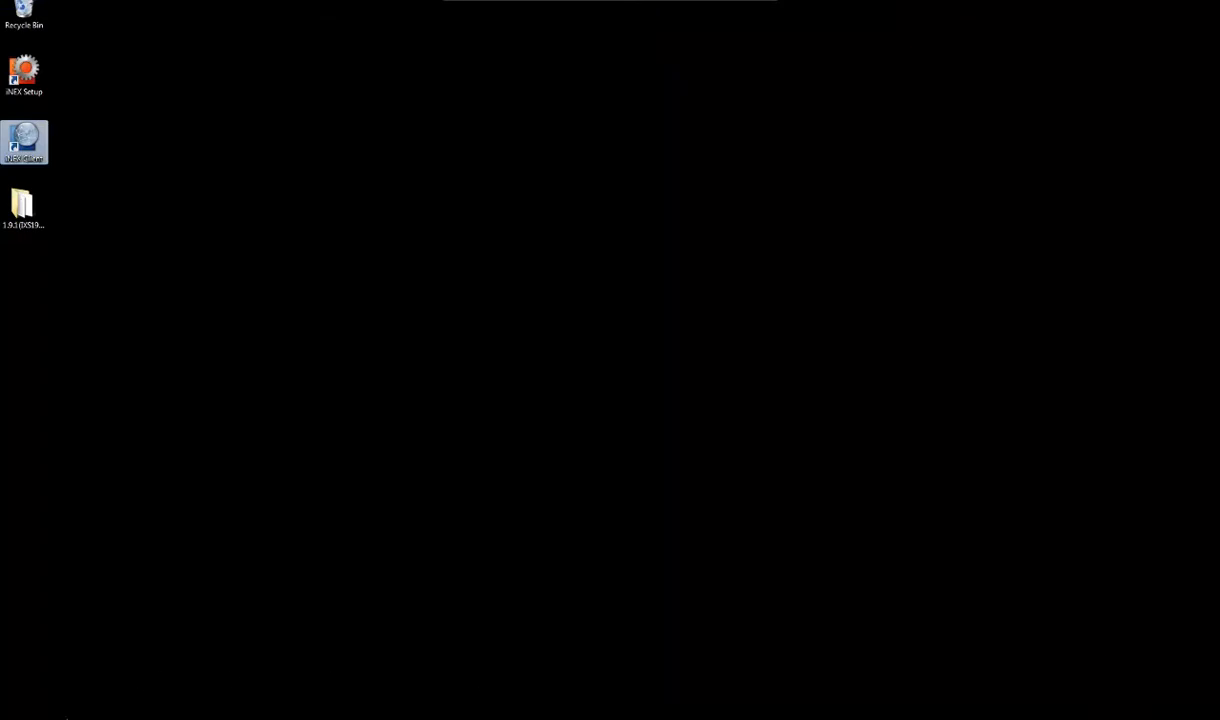
key("super")
left_click(52, 676)
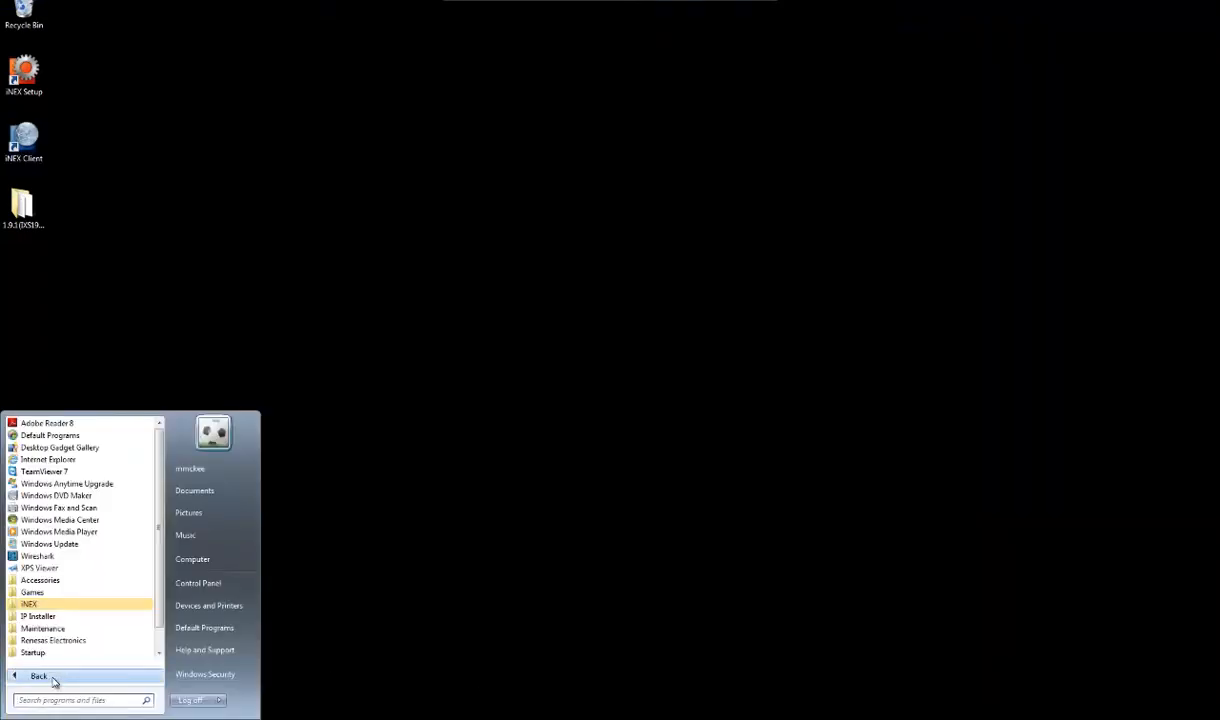
left_click(35, 604)
left_click(53, 645)
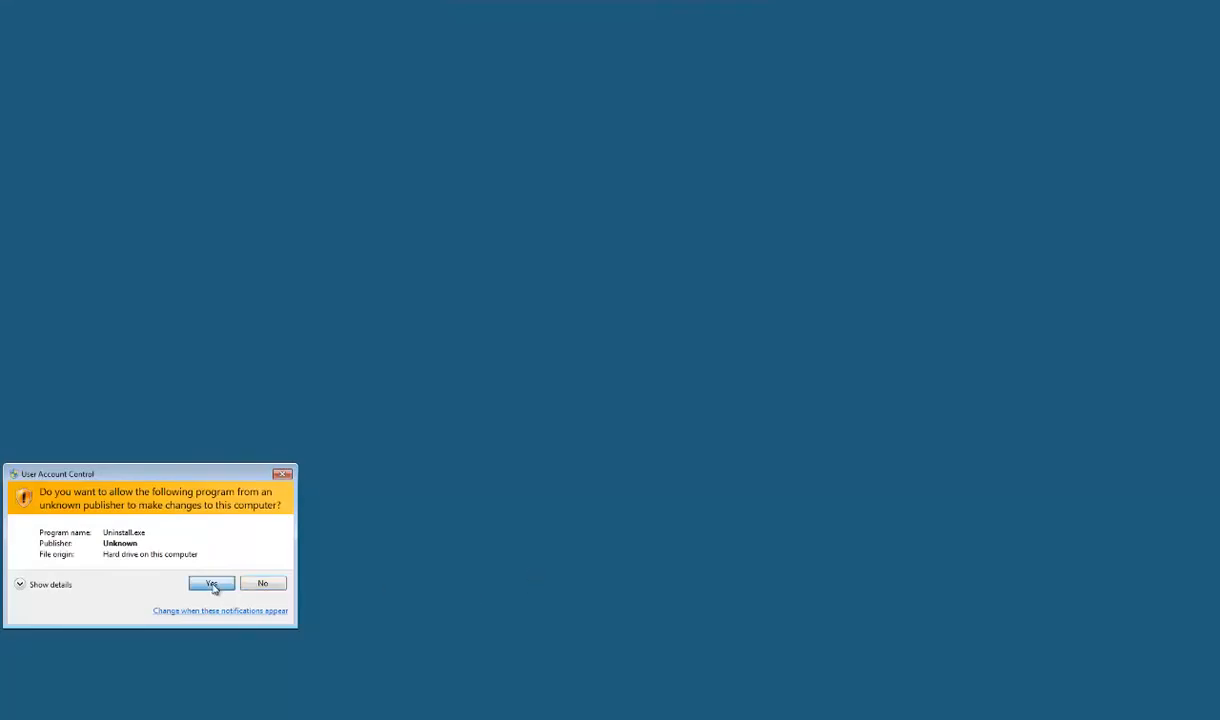
left_click(212, 583)
- Uninstall iNEX without removing the saved data and close the uninstaller
left_click(647, 383)
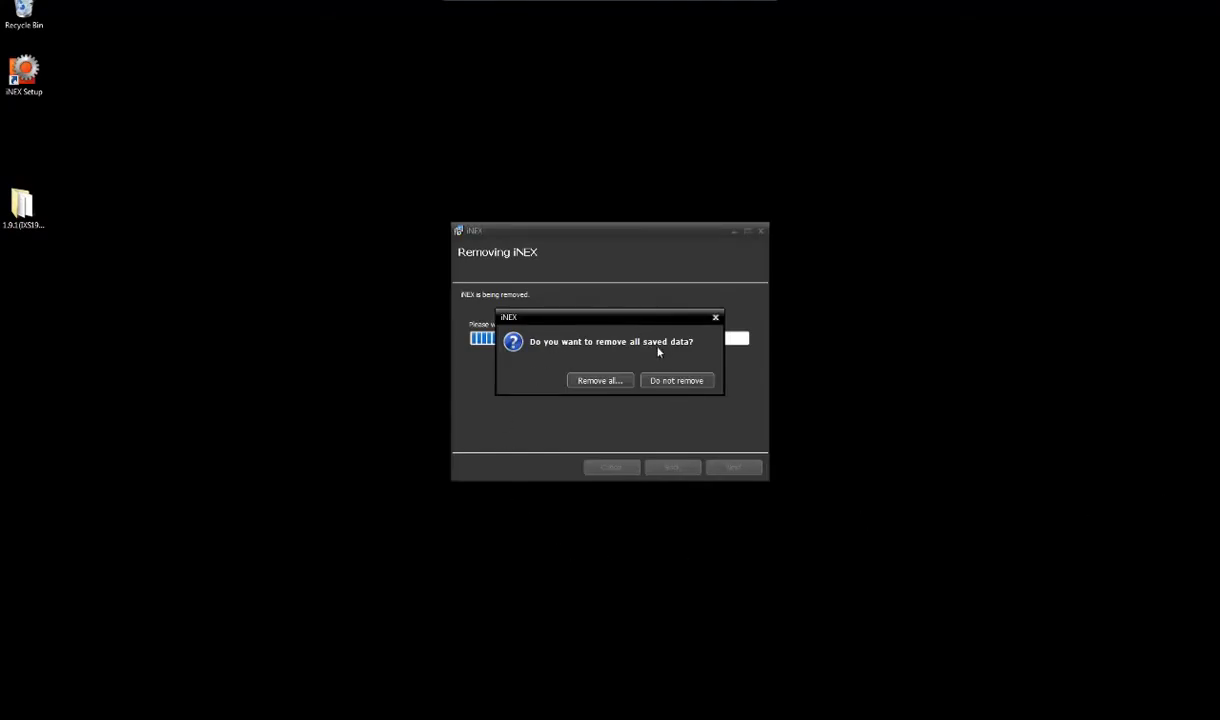
left_click(697, 387)
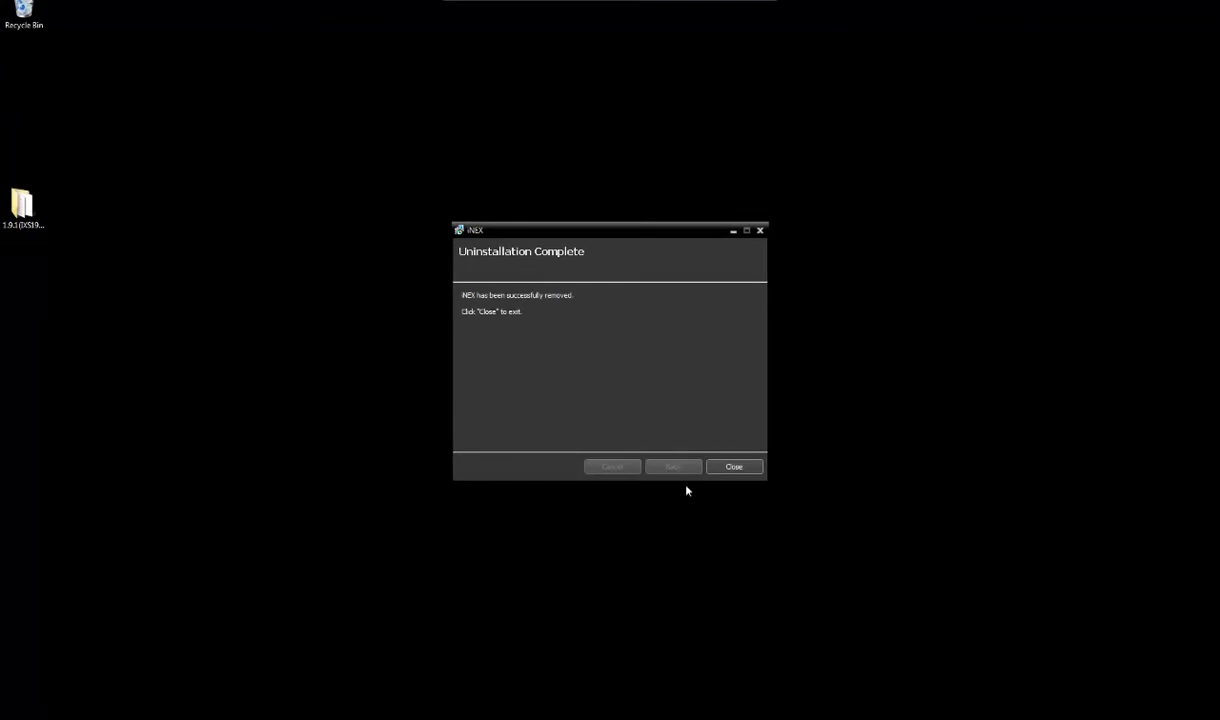
left_click(729, 468)
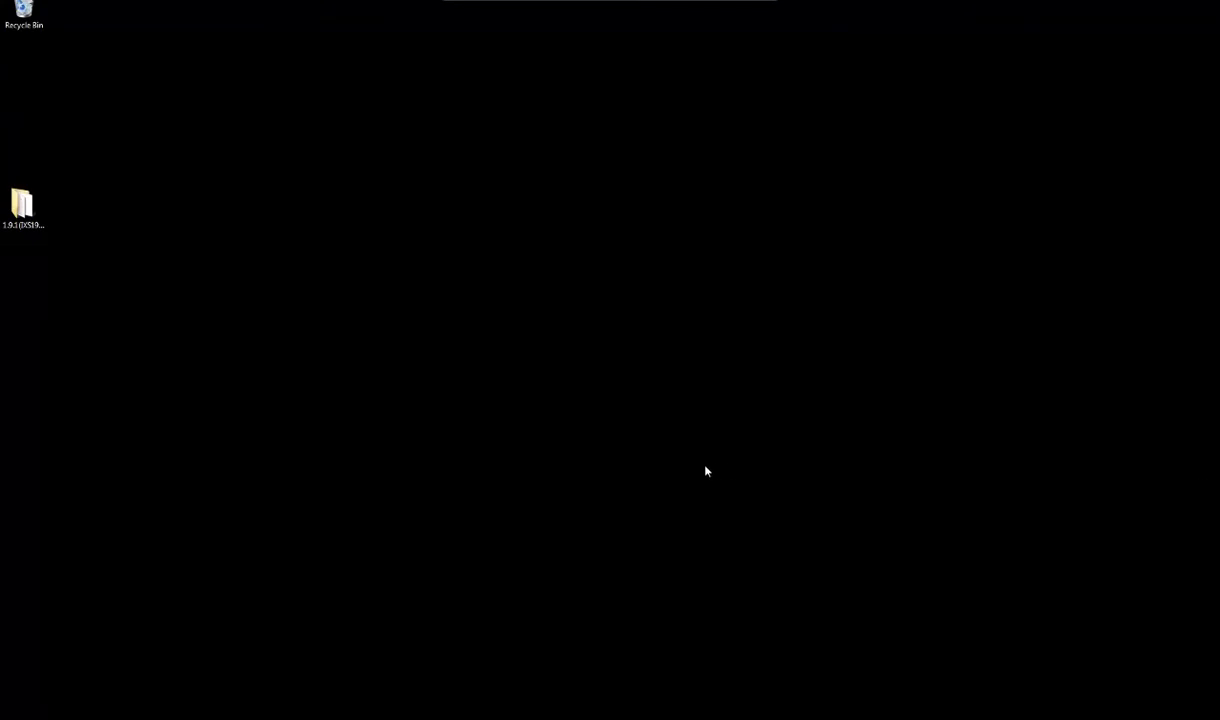
- Run StandardSetup from the 1.9.1 COSTAR desktop folder in English and proceed to the program selection
double_click(22, 205)
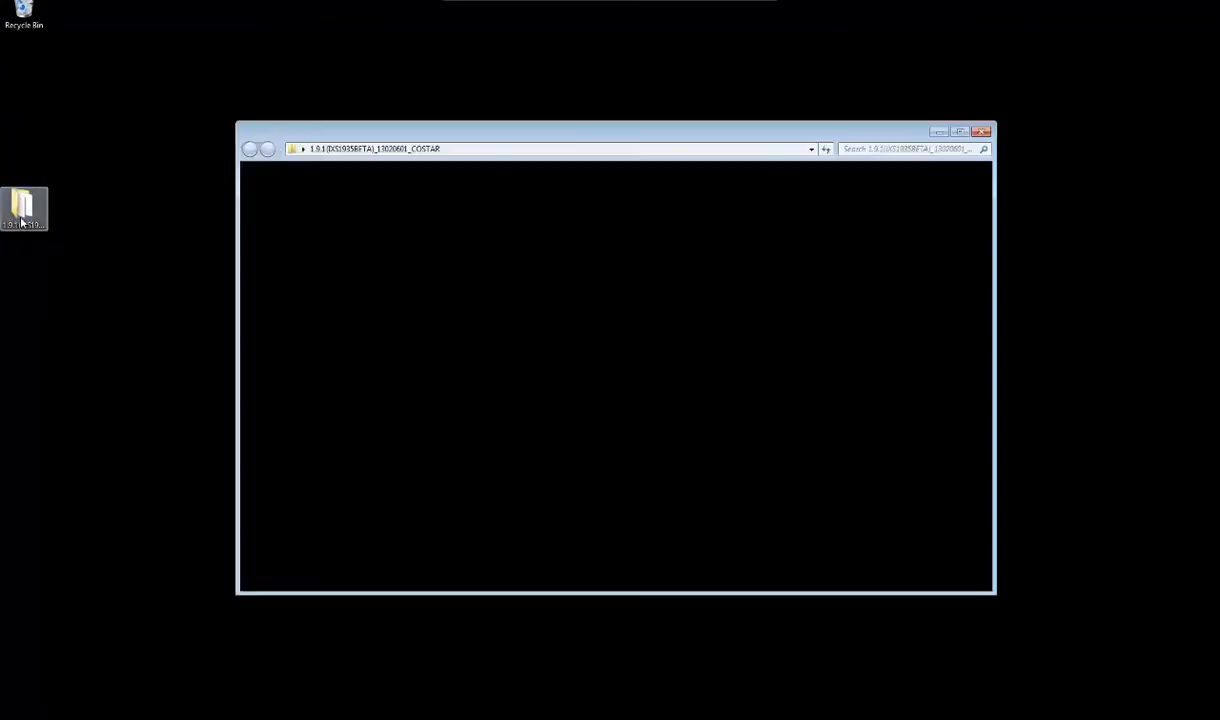
double_click(391, 315)
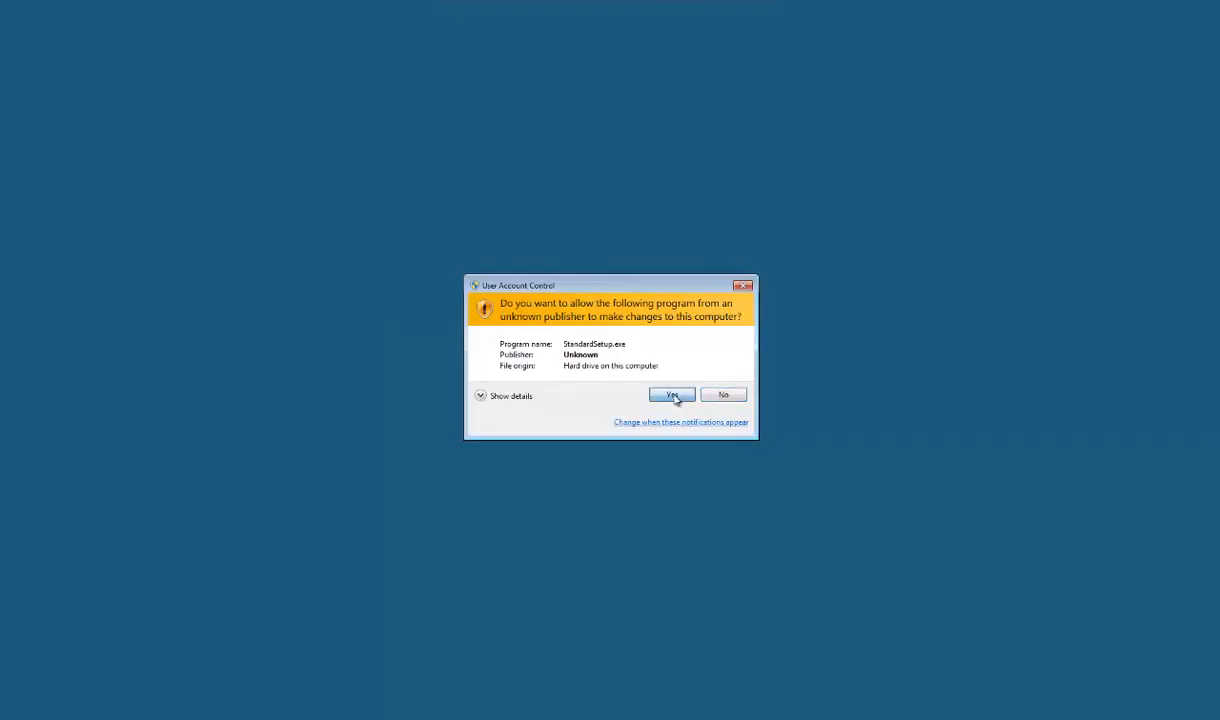
left_click(673, 396)
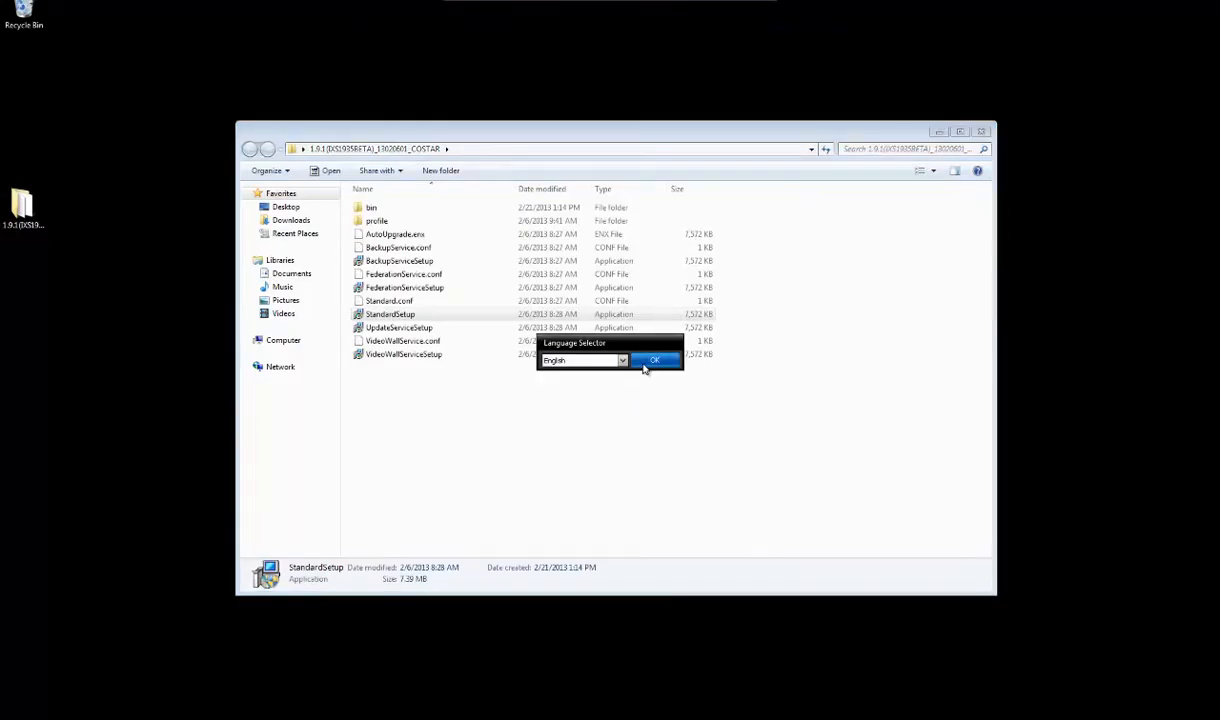
left_click(645, 367)
left_click(731, 468)
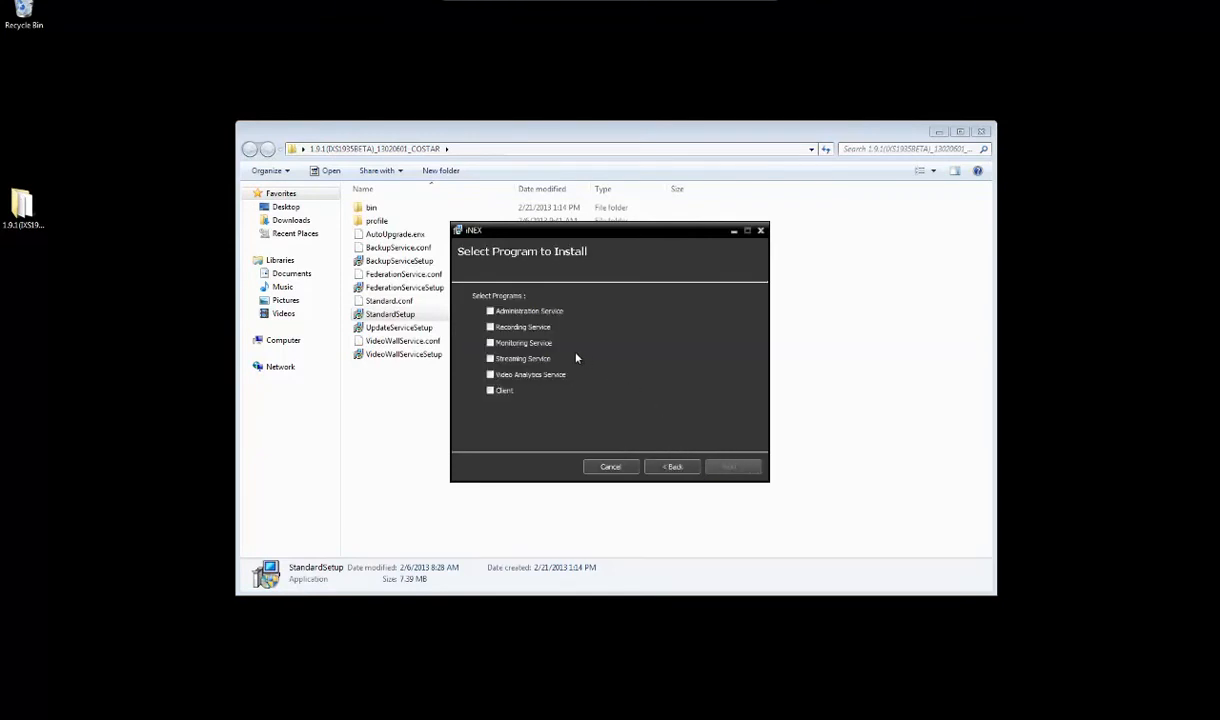
- Select the Recording Service and Video Analytics Service for installation and accept C:\iNEX as the installation folder
left_click(522, 328)
left_click(494, 358)
left_click(490, 374)
left_click(730, 467)
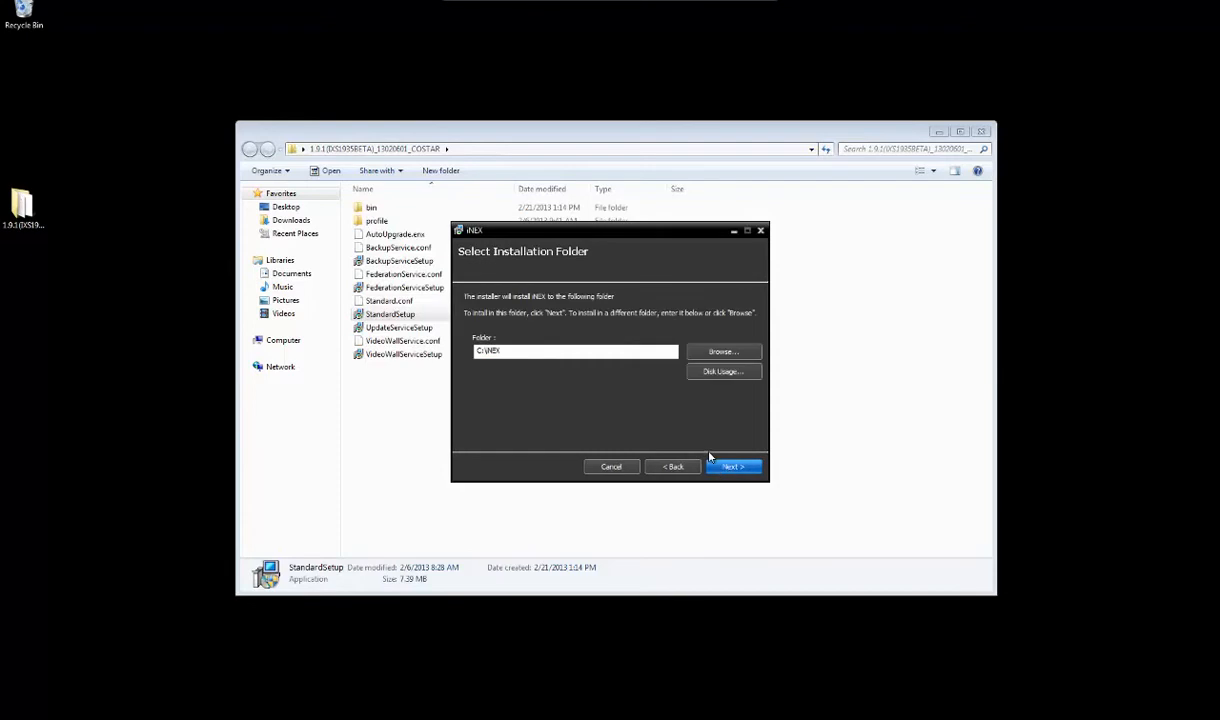
left_click(728, 467)
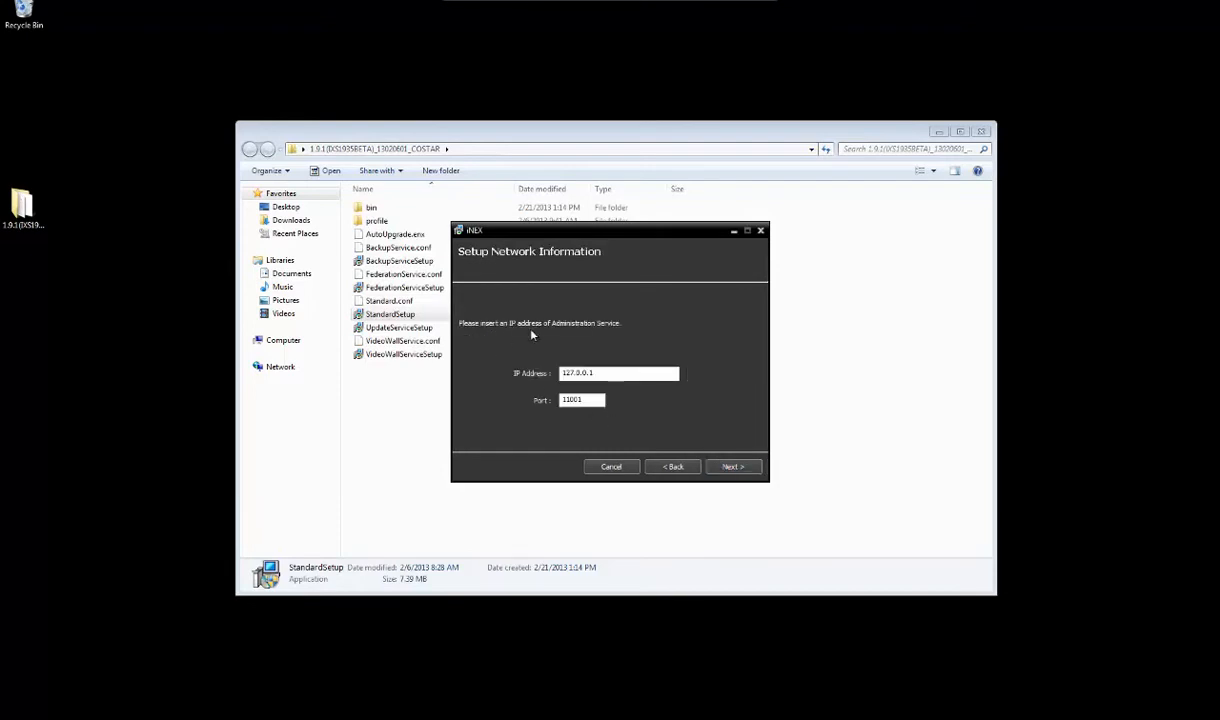
- Set the Administration Service IP address to 192.168.1.2, keeping port 11001
left_click_drag(608, 372, 504, 374)
type("192.168.1.2")
left_click(732, 467)
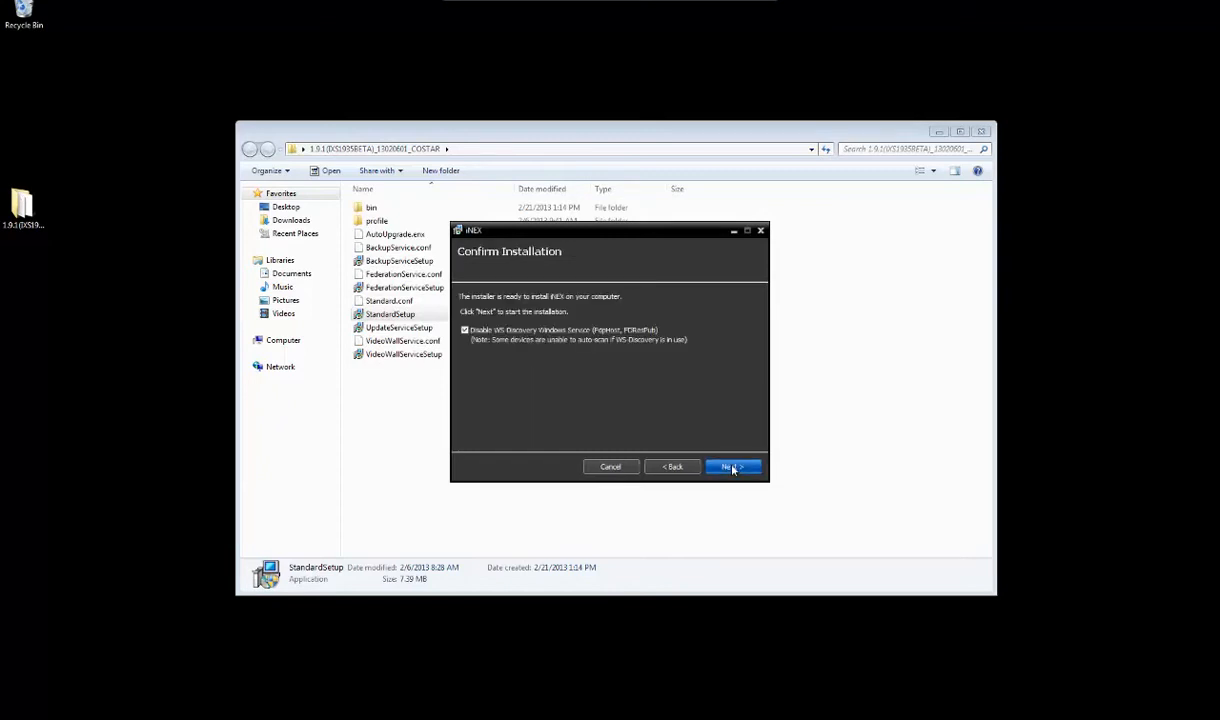
- Install iNEX with the WS-Discovery Windows service disabled, and close the installer folder and the iNEX Setup login
left_click(732, 467)
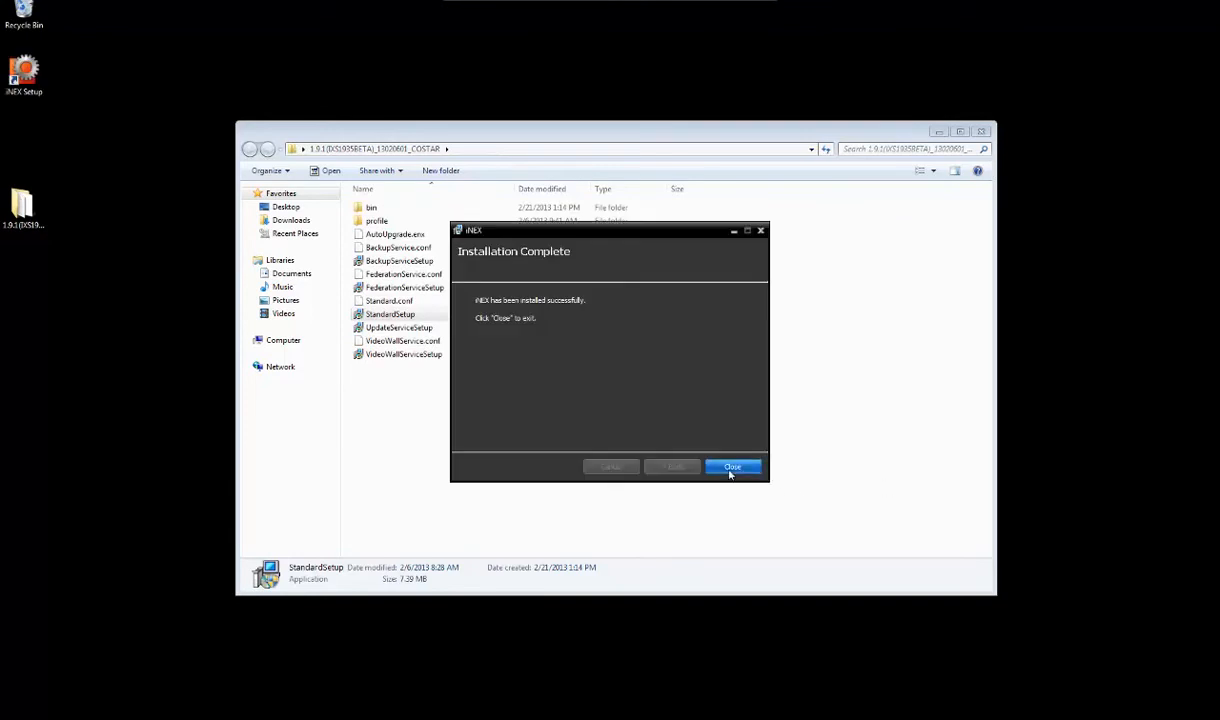
left_click(730, 470)
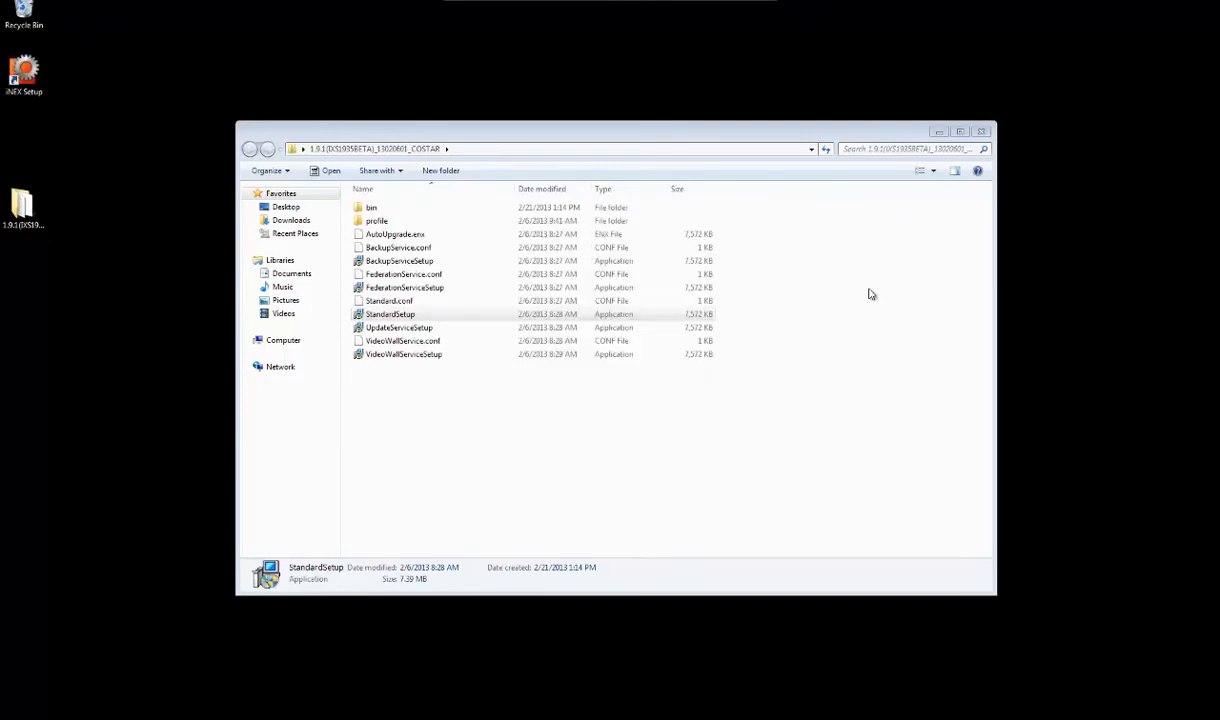
left_click(985, 136)
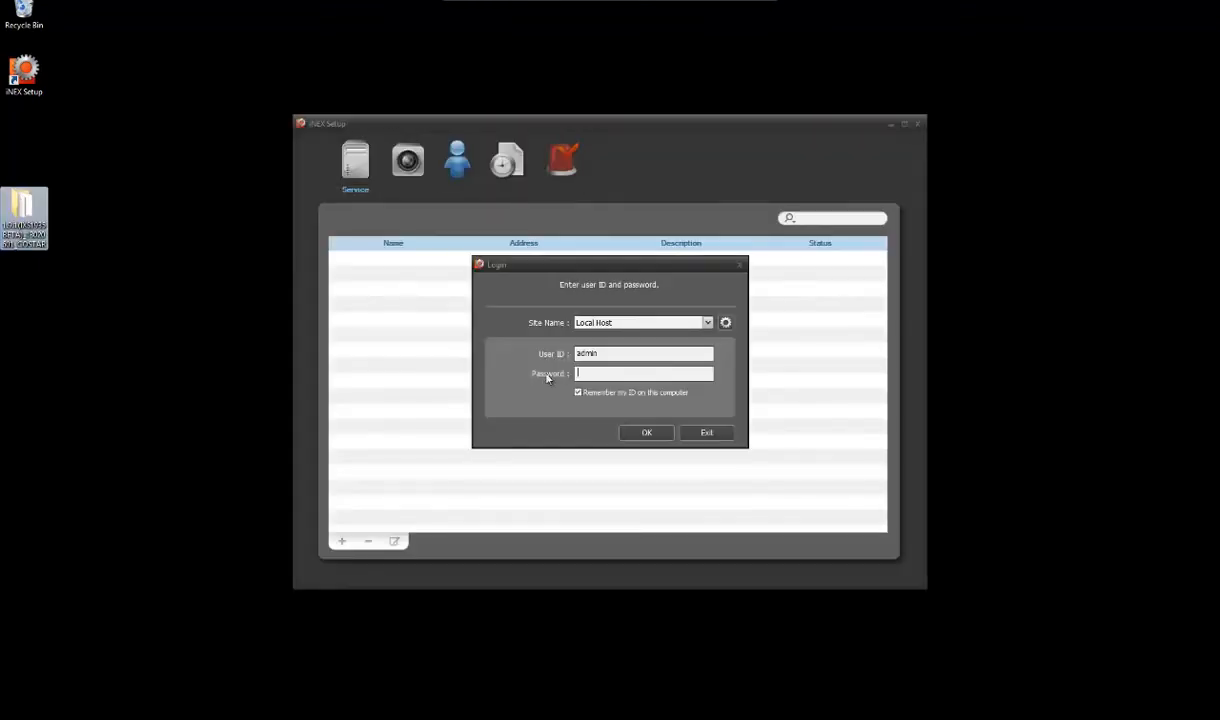
left_click(706, 433)
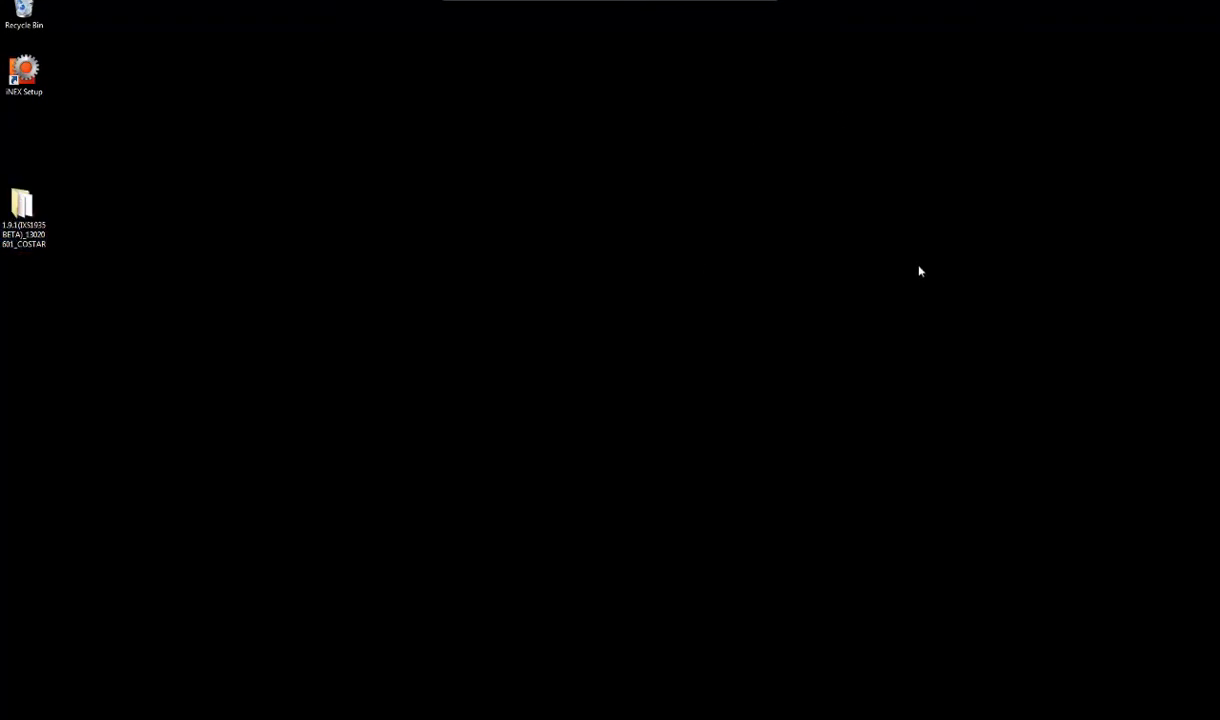
- Switch to the 192.168.1.2 session in full screen and log in to iNEX Setup on Local Host as admin
left_click(757, 8)
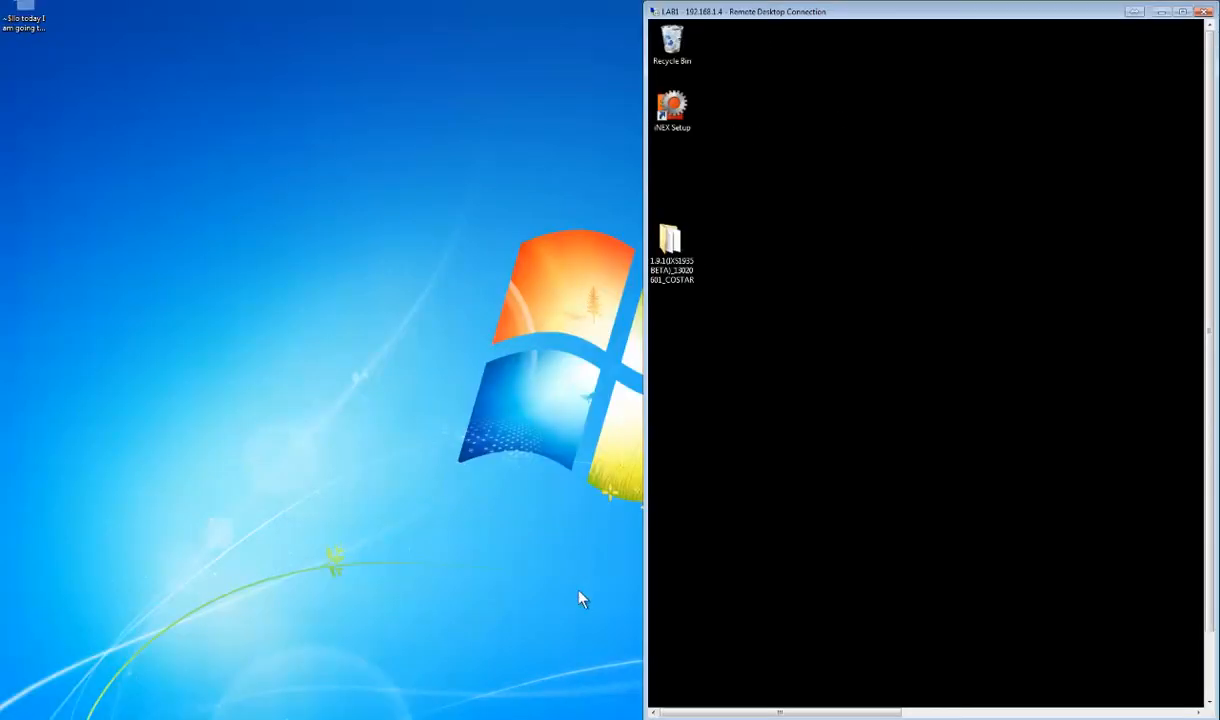
left_click(660, 698)
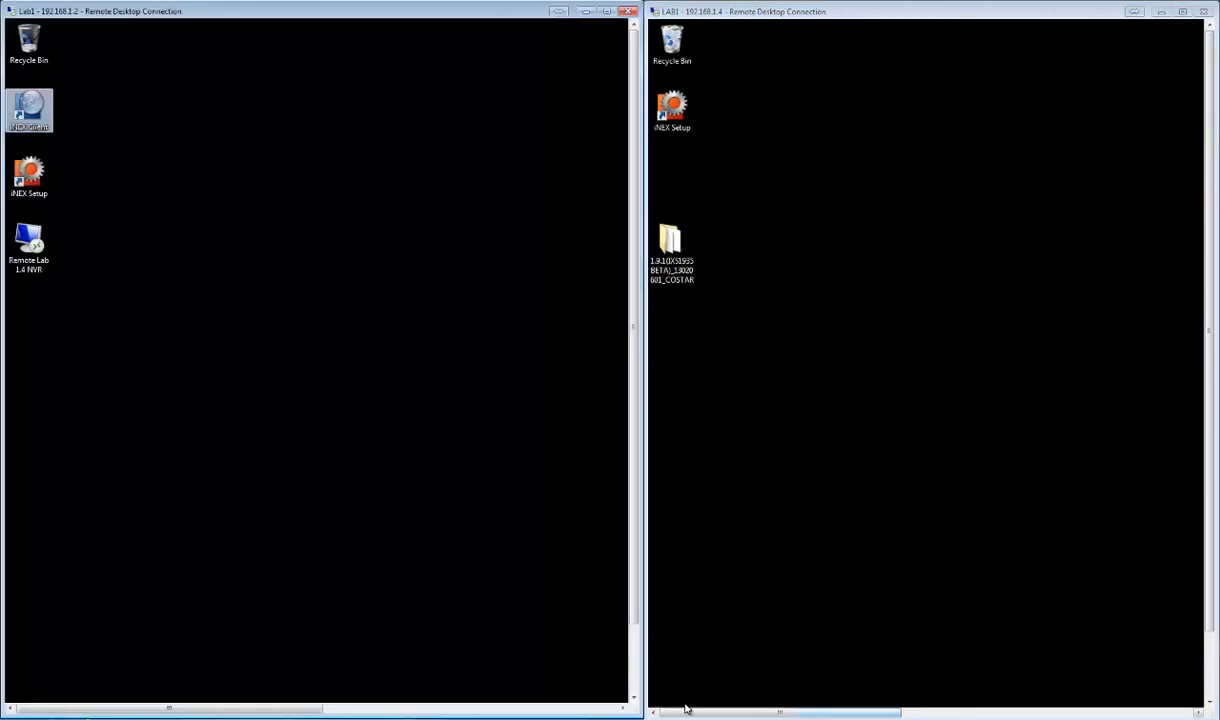
double_click(260, 13)
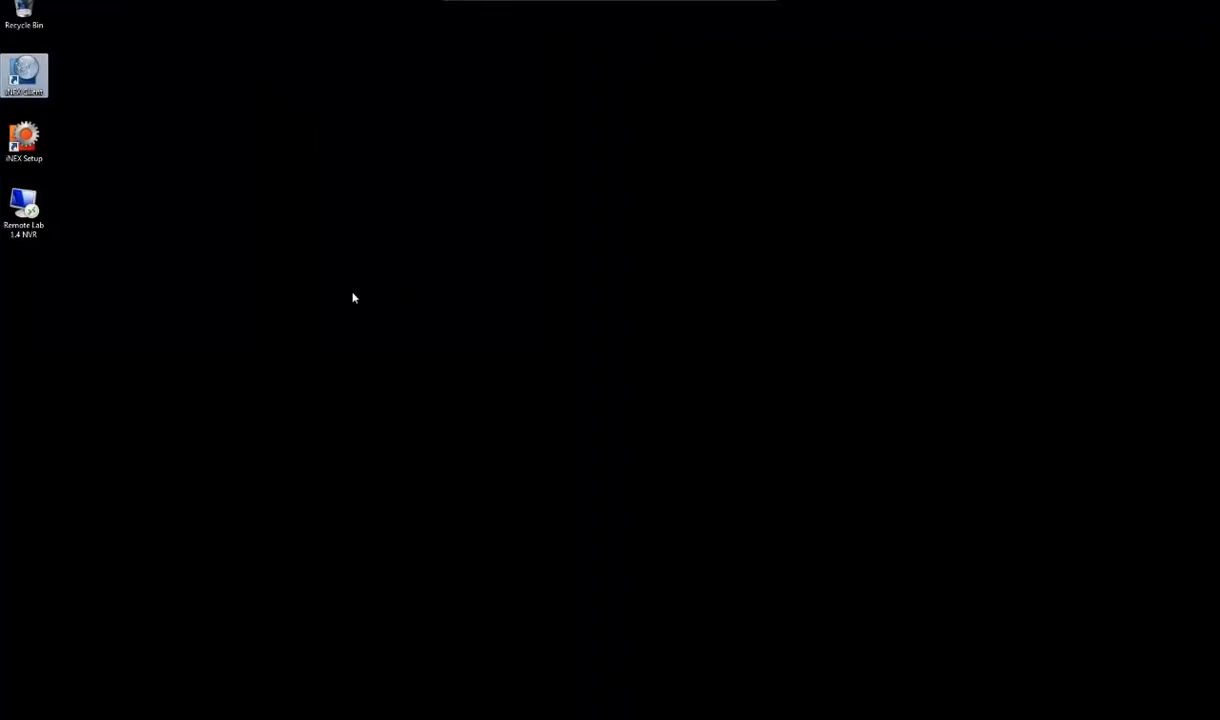
double_click(24, 140)
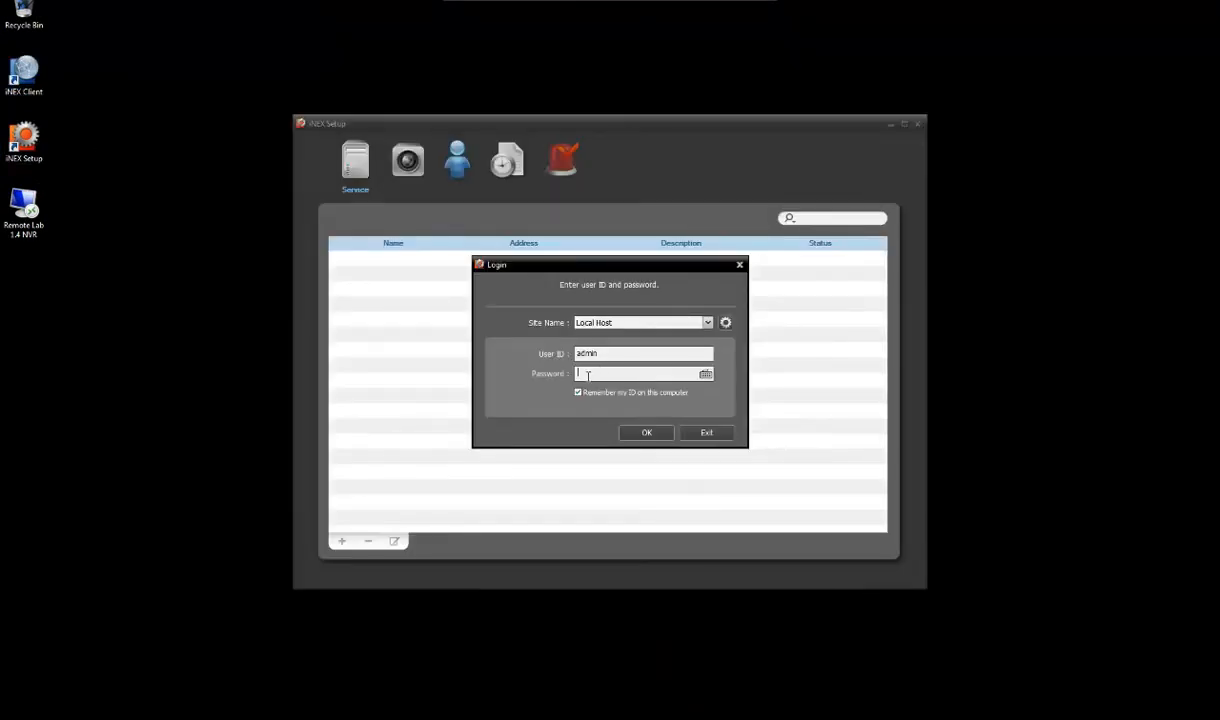
key("Return")
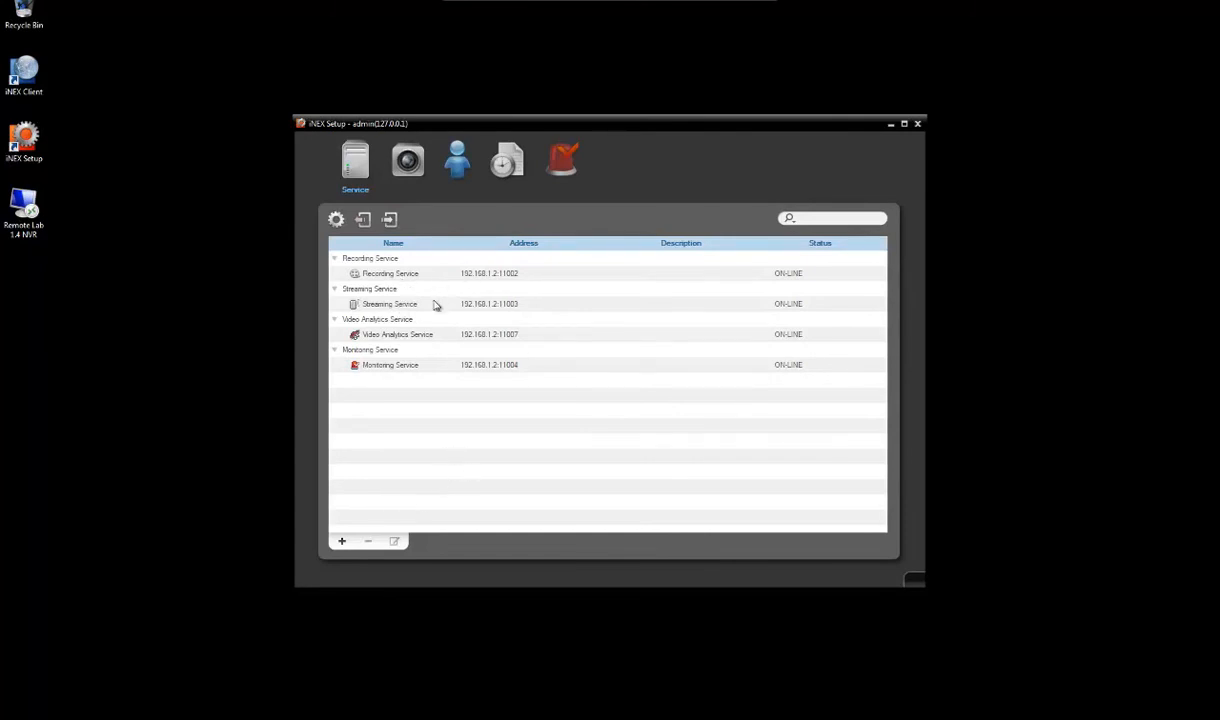
- Register the Recording Service and Video Analytics Service located at 192.168.1.4
left_click(342, 542)
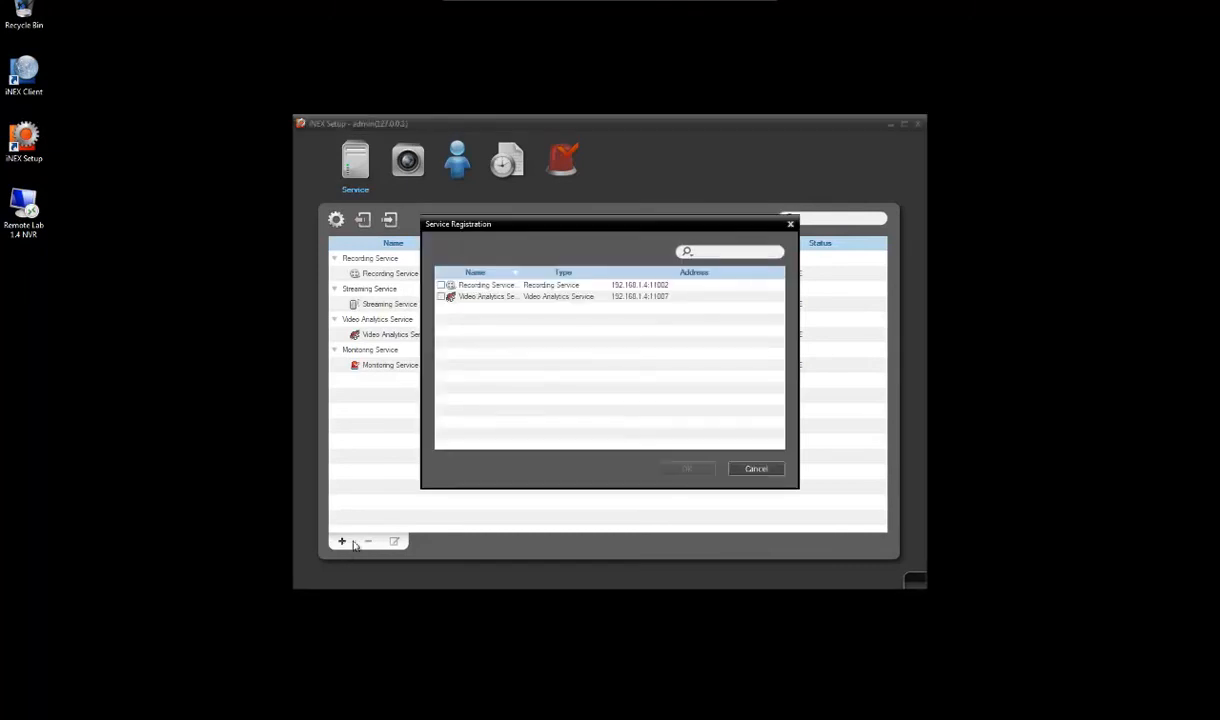
left_click(442, 285)
left_click(442, 297)
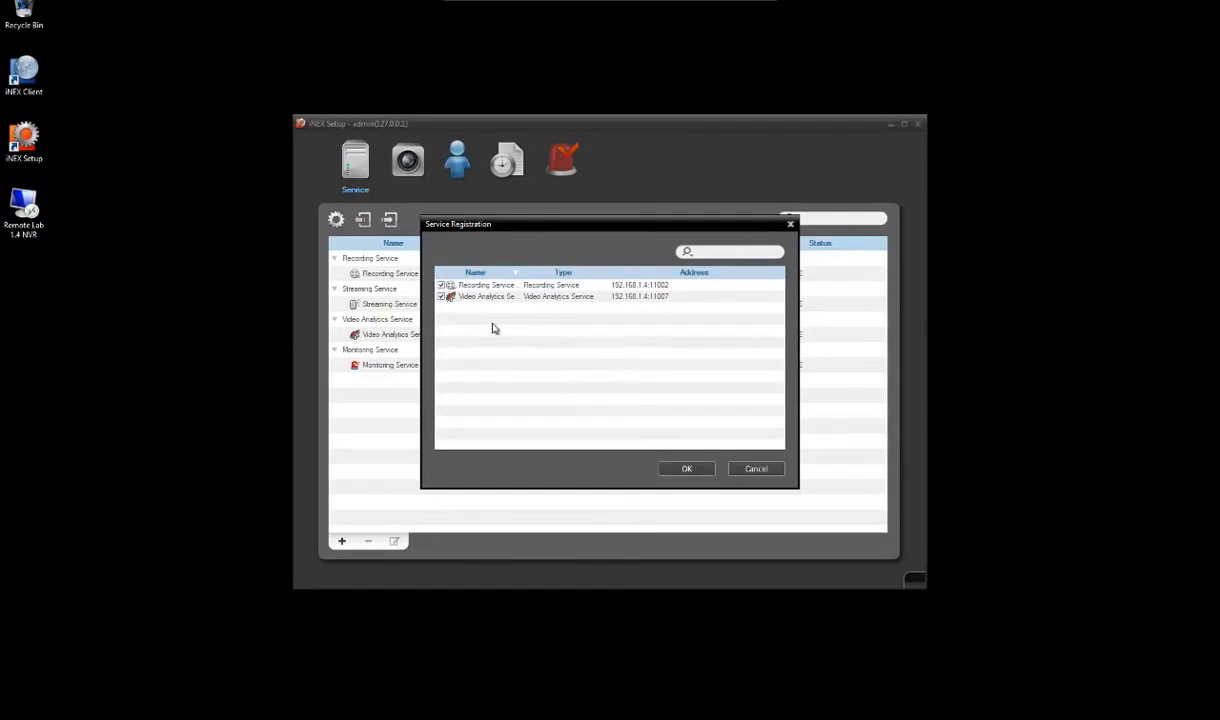
left_click(685, 469)
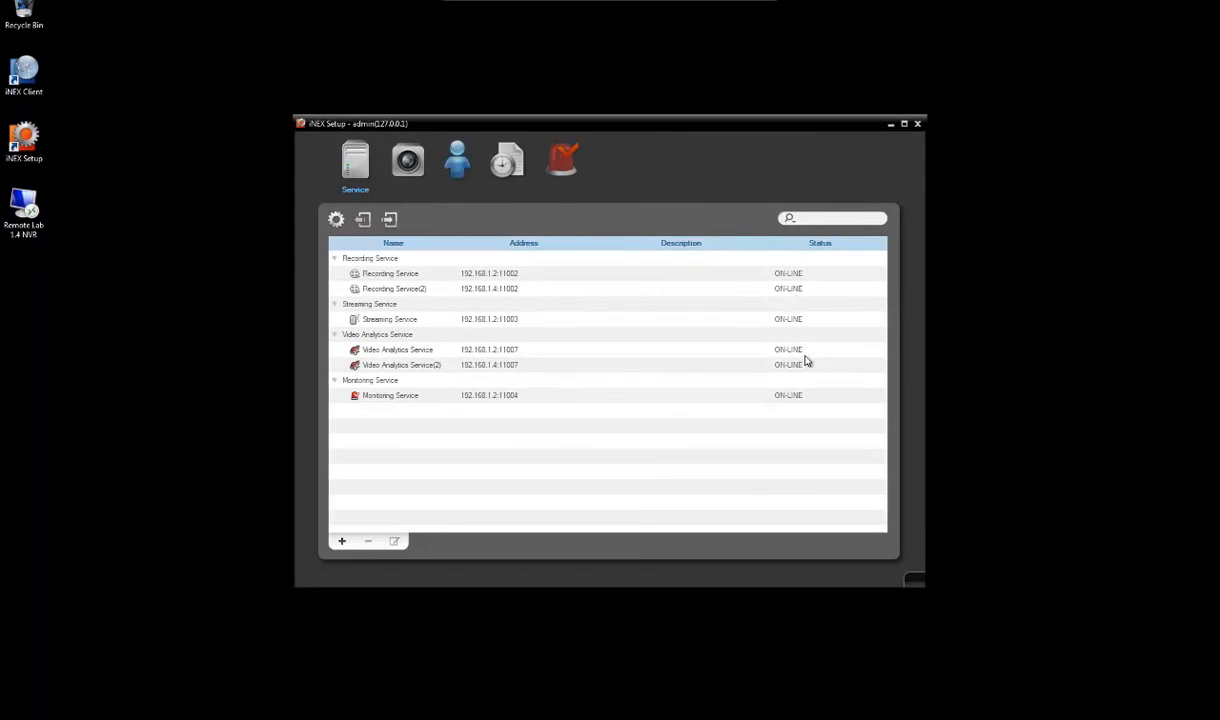
- Rename the Recording Service at 192.168.1.2 as "Master Recording" and close its setup
right_click(387, 279)
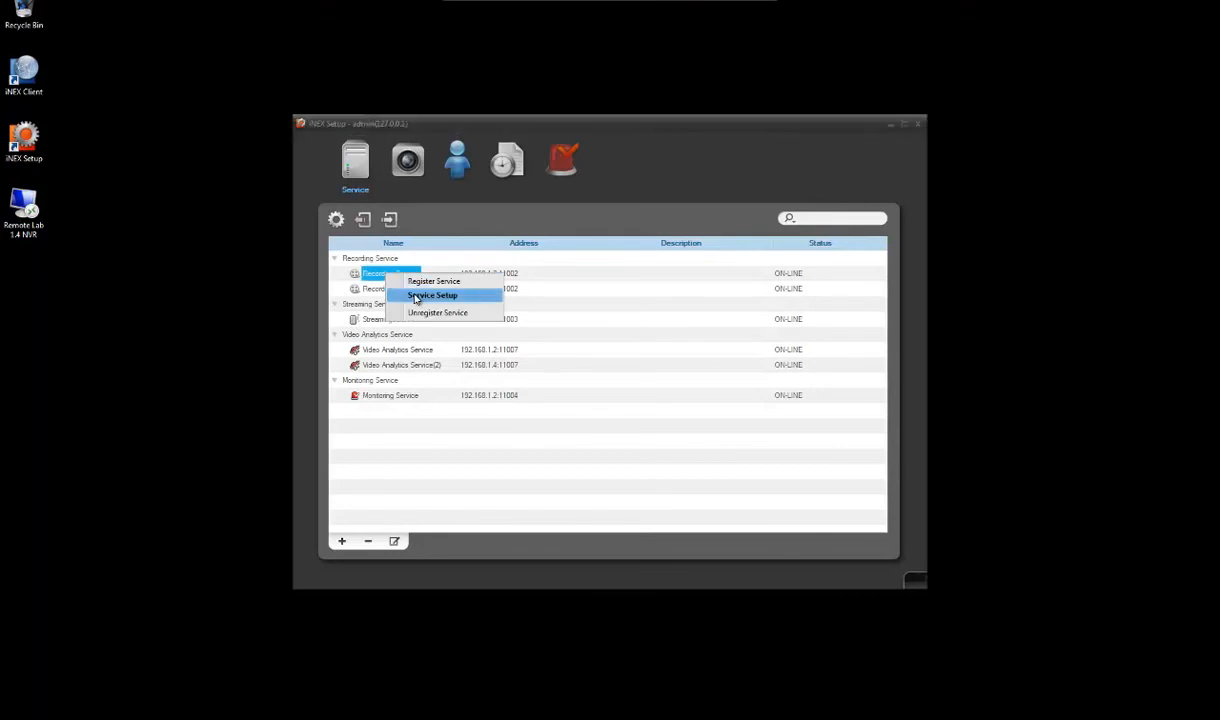
left_click(416, 298)
left_click(420, 234)
type("MasterRecording Service")
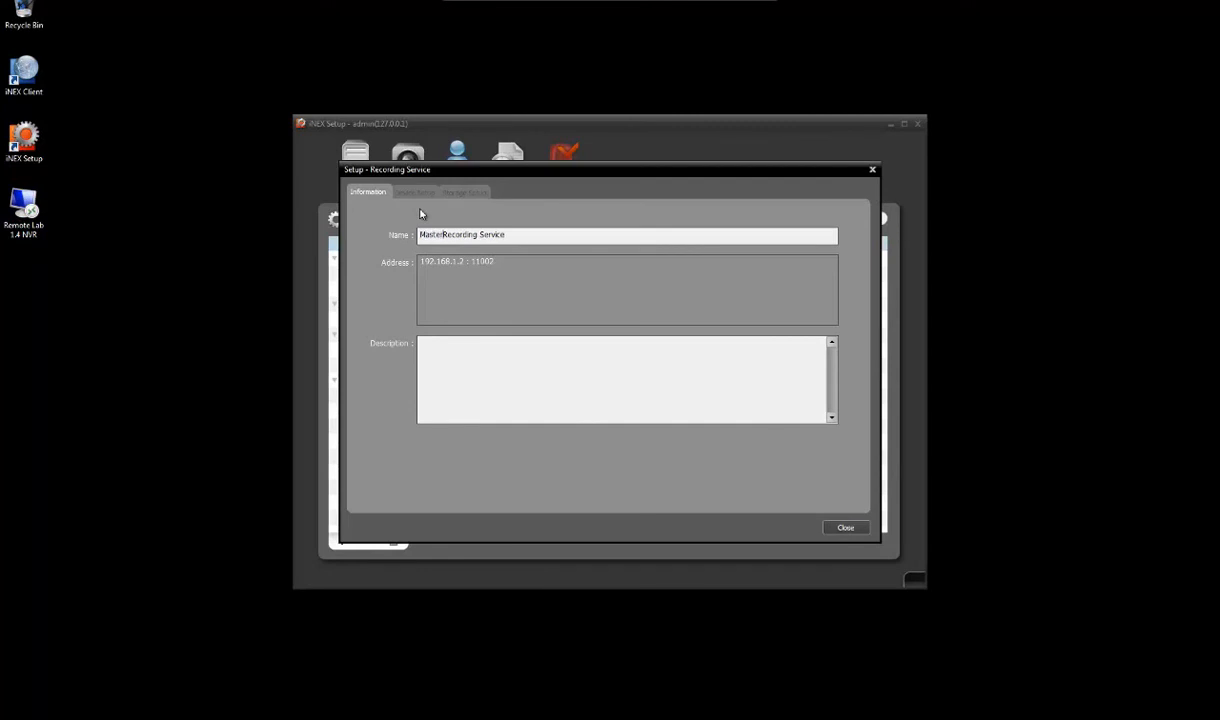
left_click(510, 234)
key("BackSpace")
key("BackSpace")
key("BackSpace")
key("BackSpace")
key("BackSpace")
key("BackSpace")
key("BackSpace")
left_click(846, 527)
- Rename the Recording Service at 192.168.1.4 as "Slave Recording" and close its setup
right_click(378, 291)
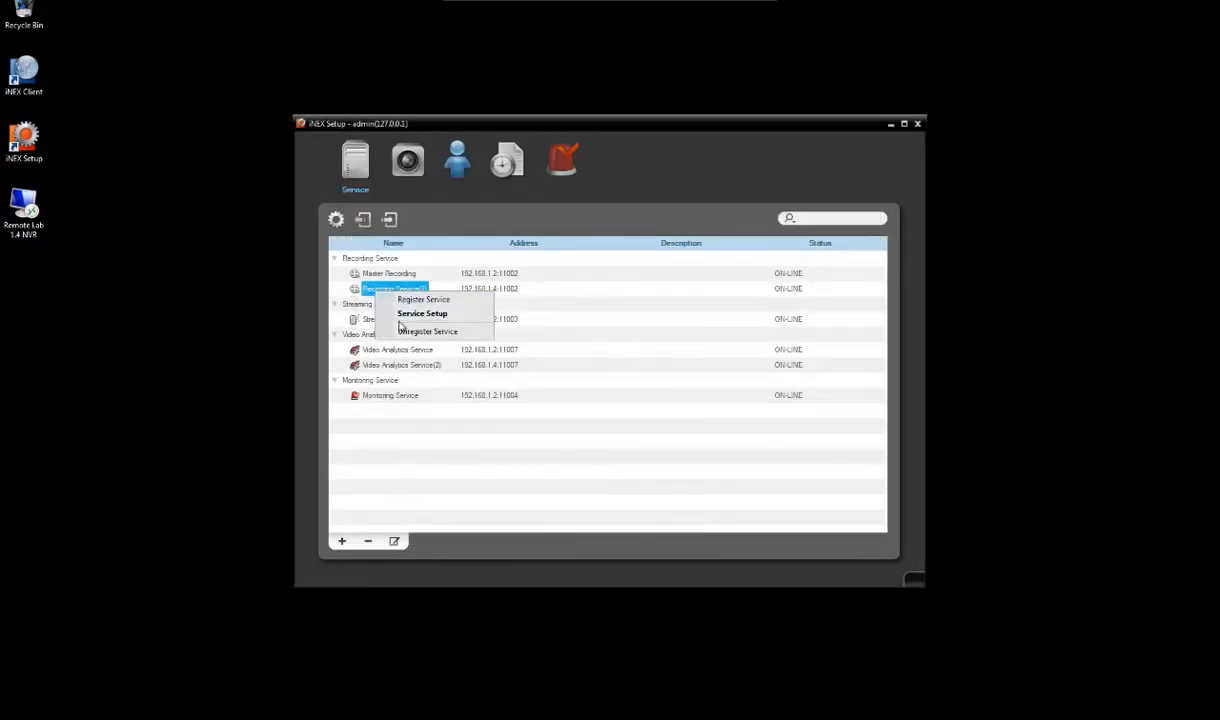
left_click(398, 314)
left_click(431, 238)
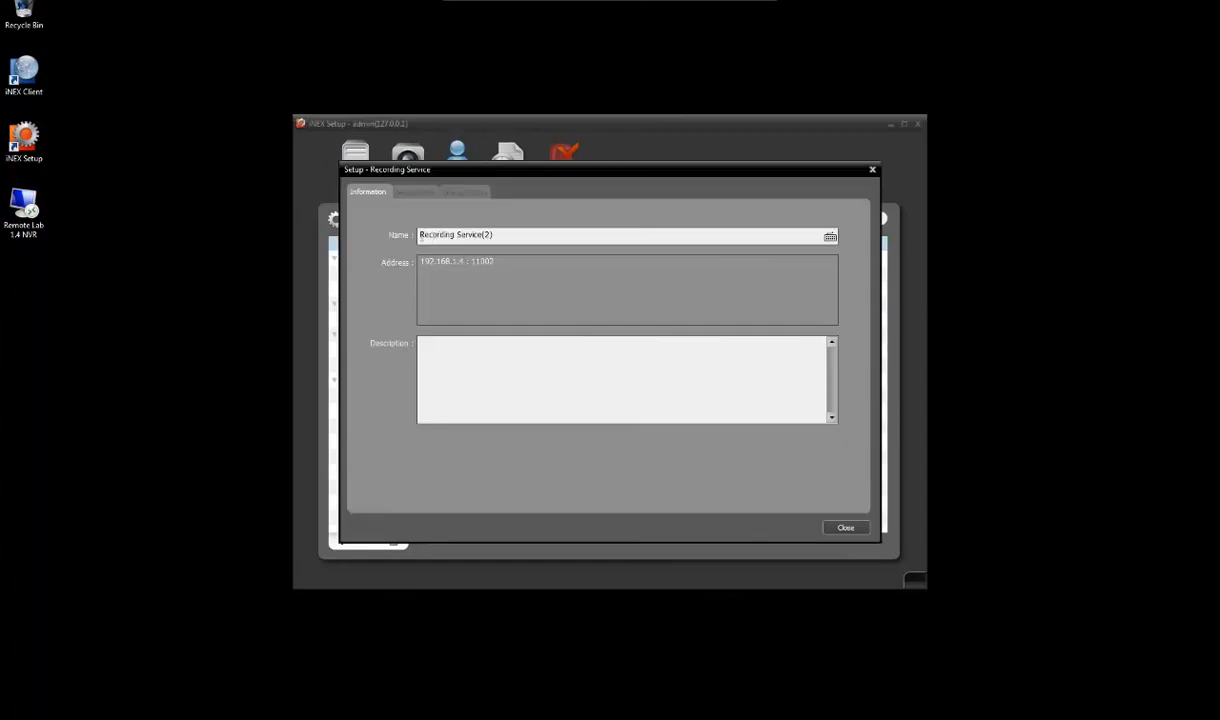
type("Slave")
left_click(518, 236)
key("BackSpace")
key("BackSpace")
key("BackSpace")
key("BackSpace")
key("BackSpace")
key("BackSpace")
left_click(852, 528)
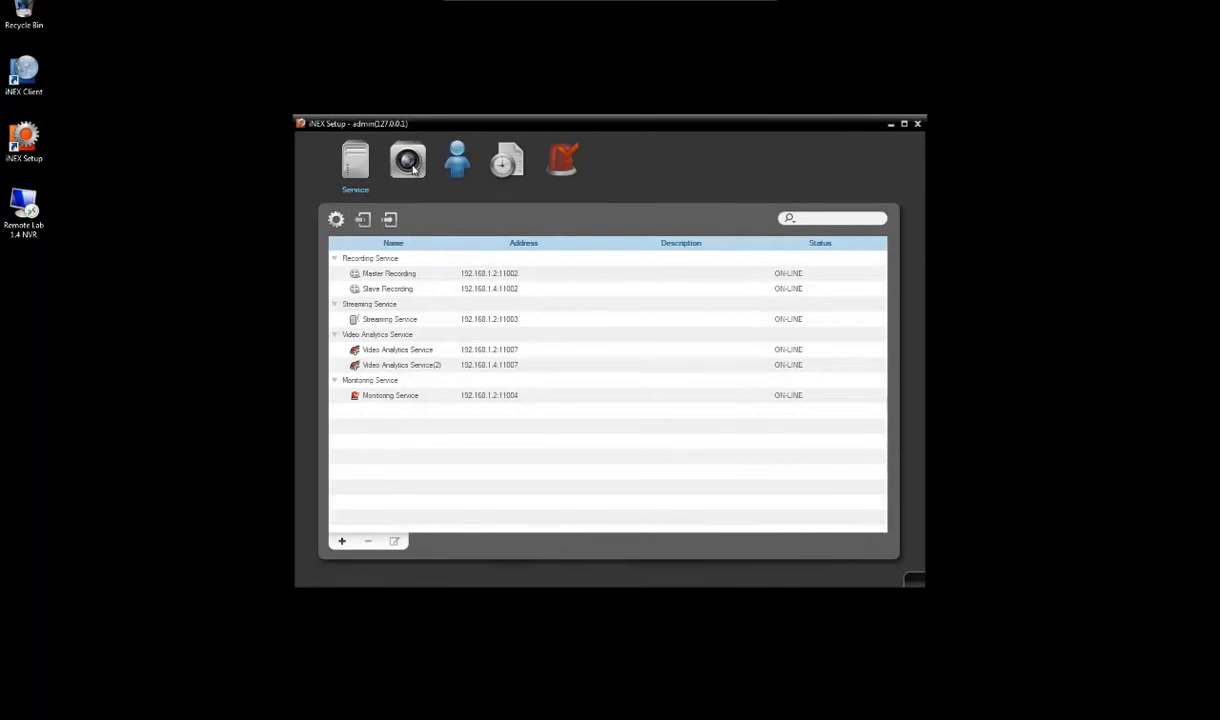
- Check which devices are available to add to the Slave Recording service, then close its setup without adding any
double_click(388, 288)
left_click(412, 191)
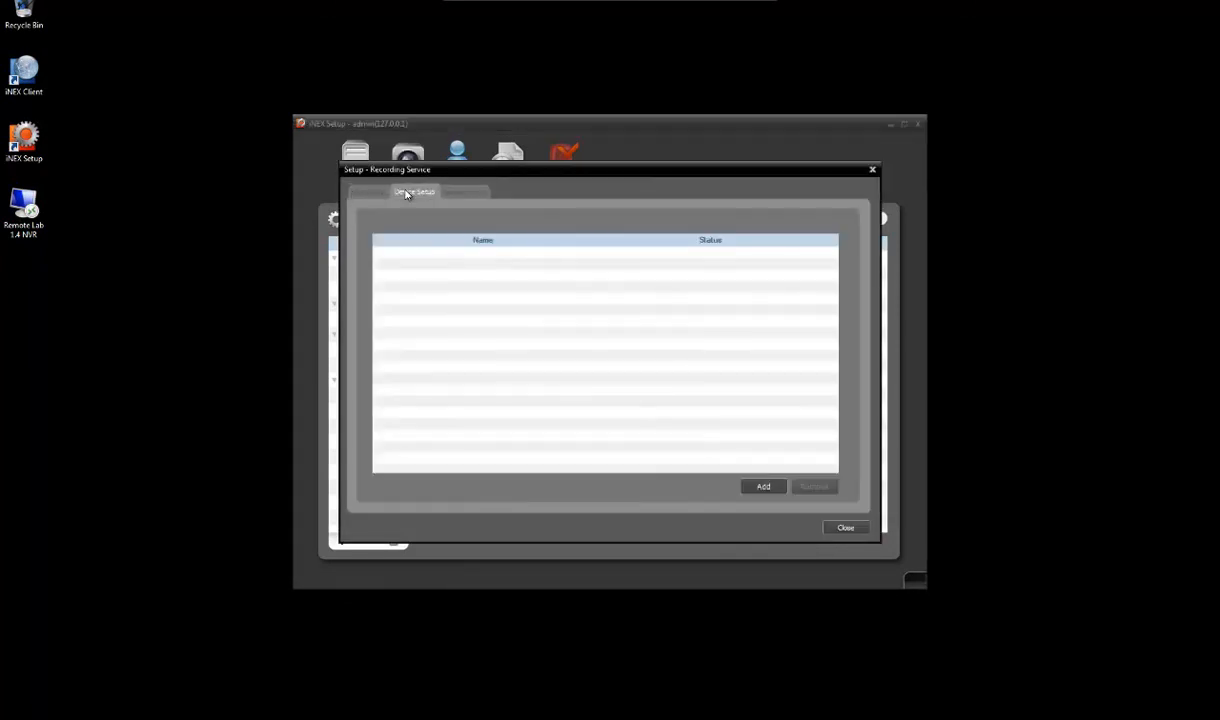
left_click(760, 486)
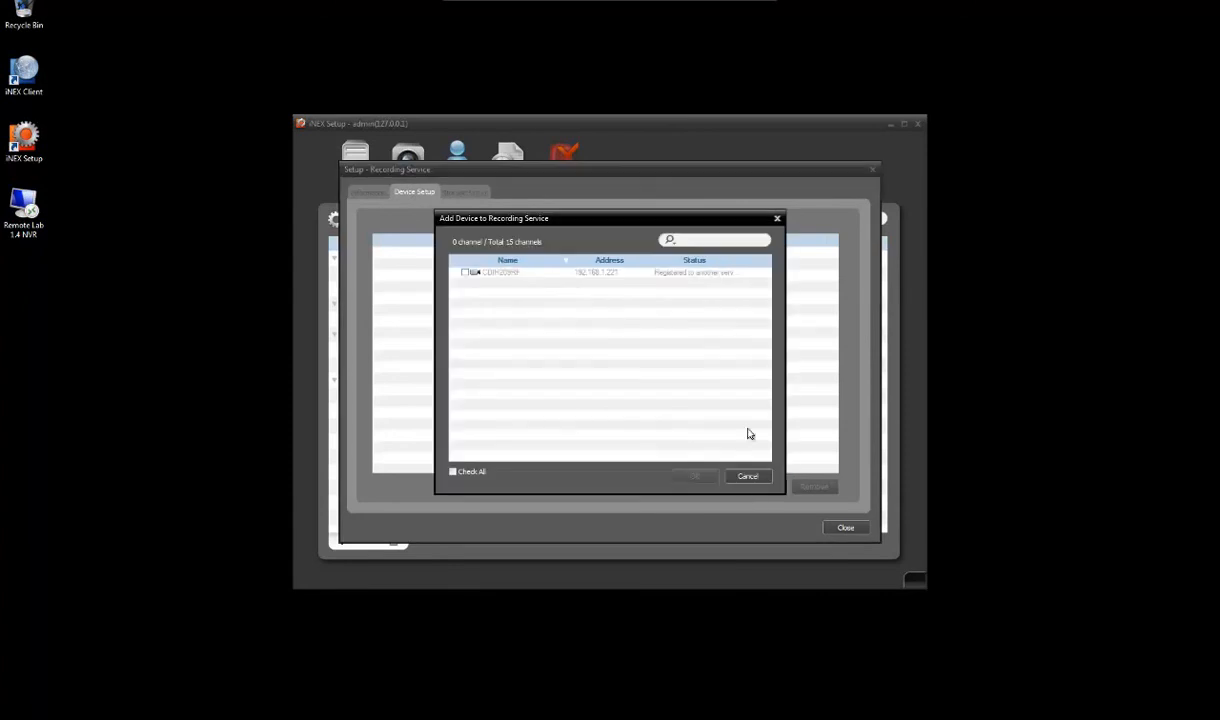
left_click(748, 480)
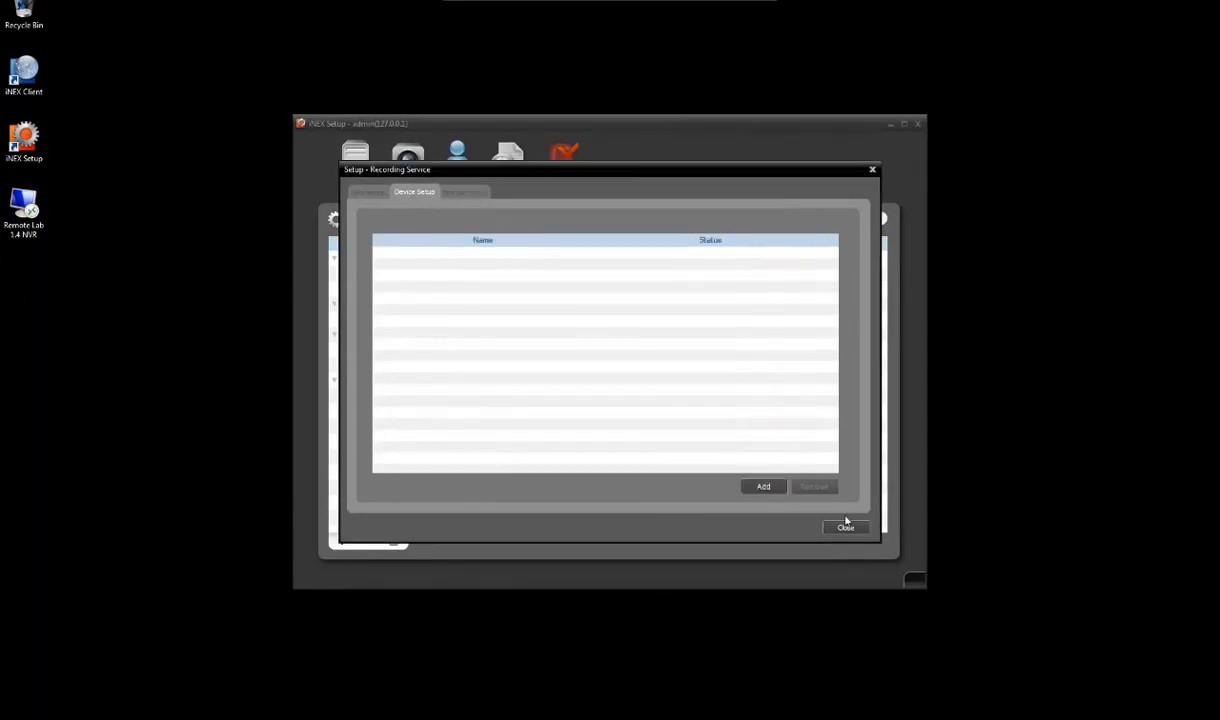
left_click(845, 527)
- Scan the LAN automatically for new devices using the ONVIF Conformance protocol, and stop once the cameras are listed
left_click(410, 168)
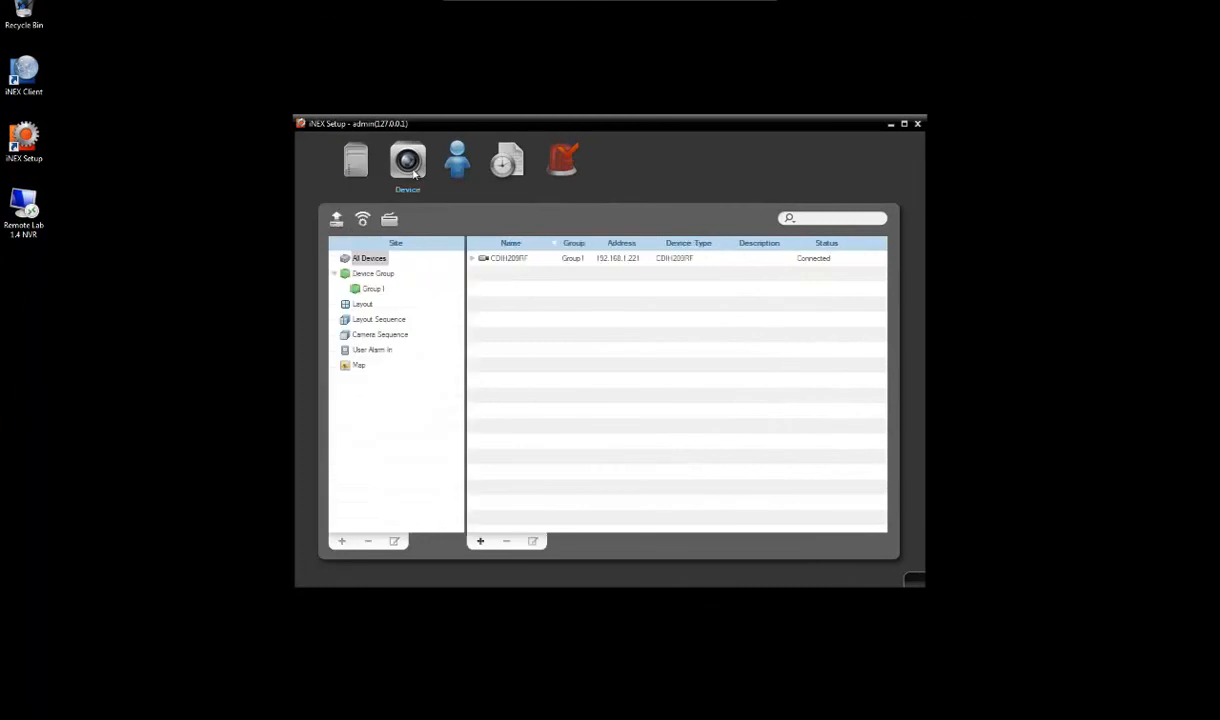
left_click(480, 541)
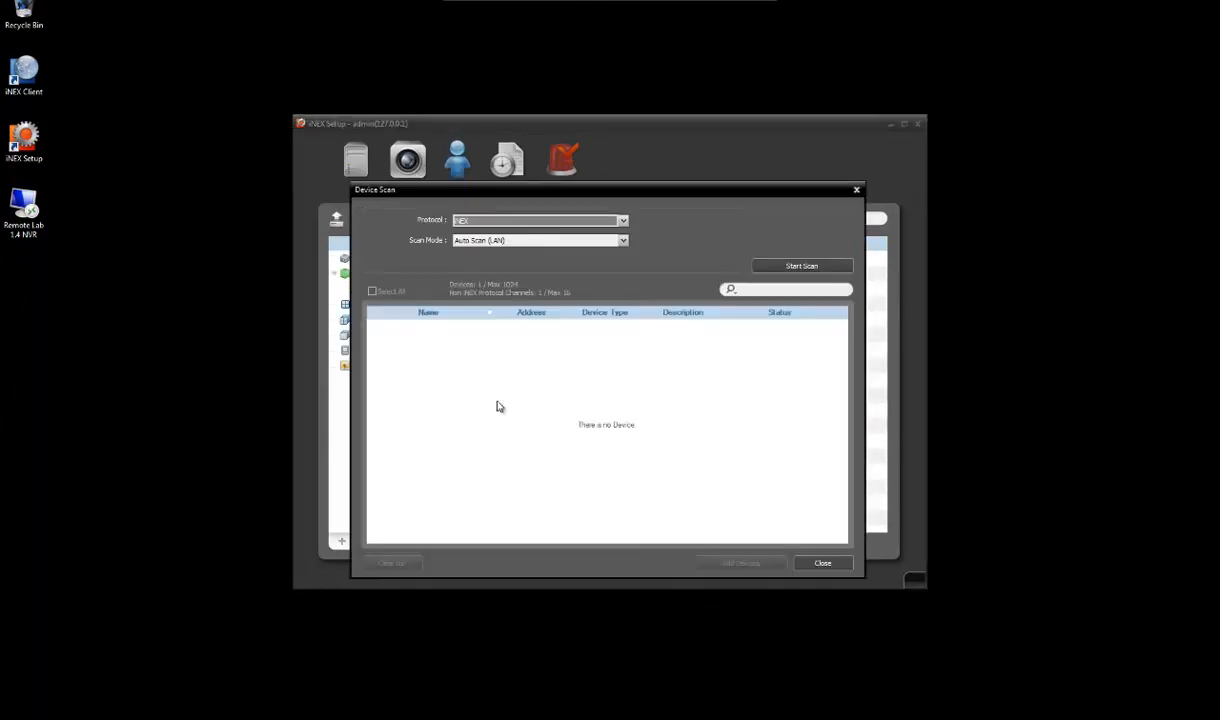
left_click(470, 221)
left_click(480, 282)
left_click(768, 268)
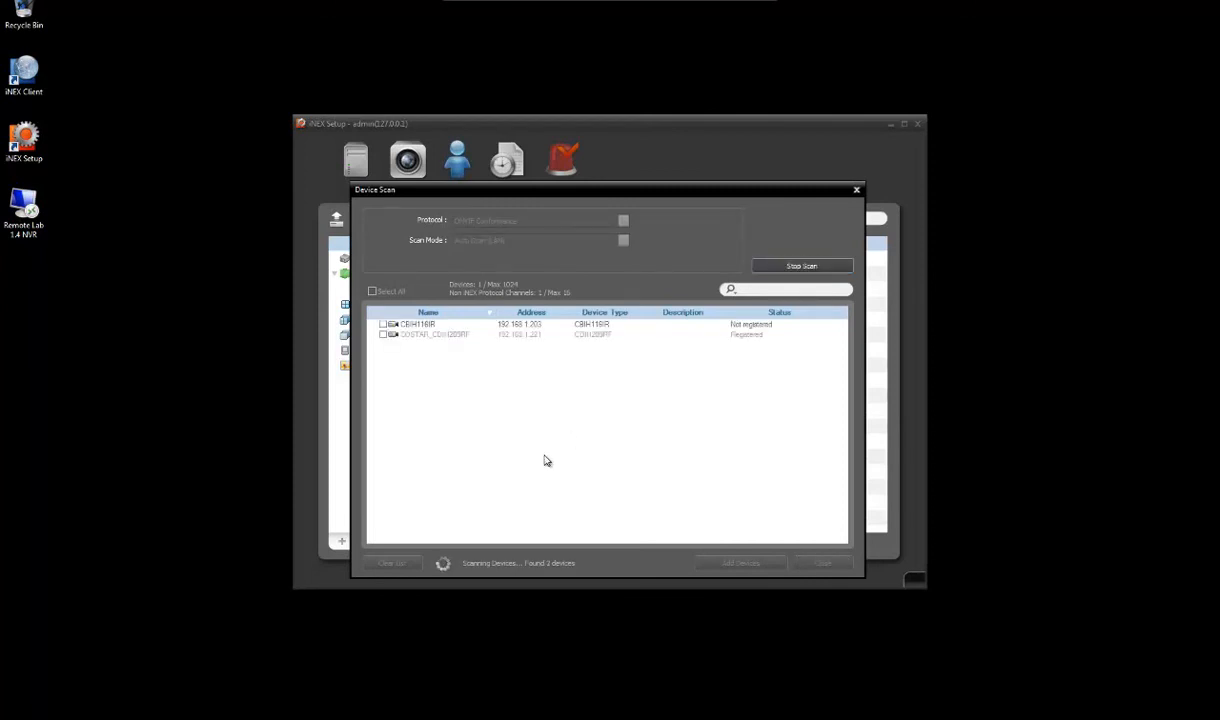
left_click(795, 266)
- Add the CBIH116IR camera at 192.168.1.203 with ID root and the device password, assigning it to the Slave Recording service
left_click(383, 324)
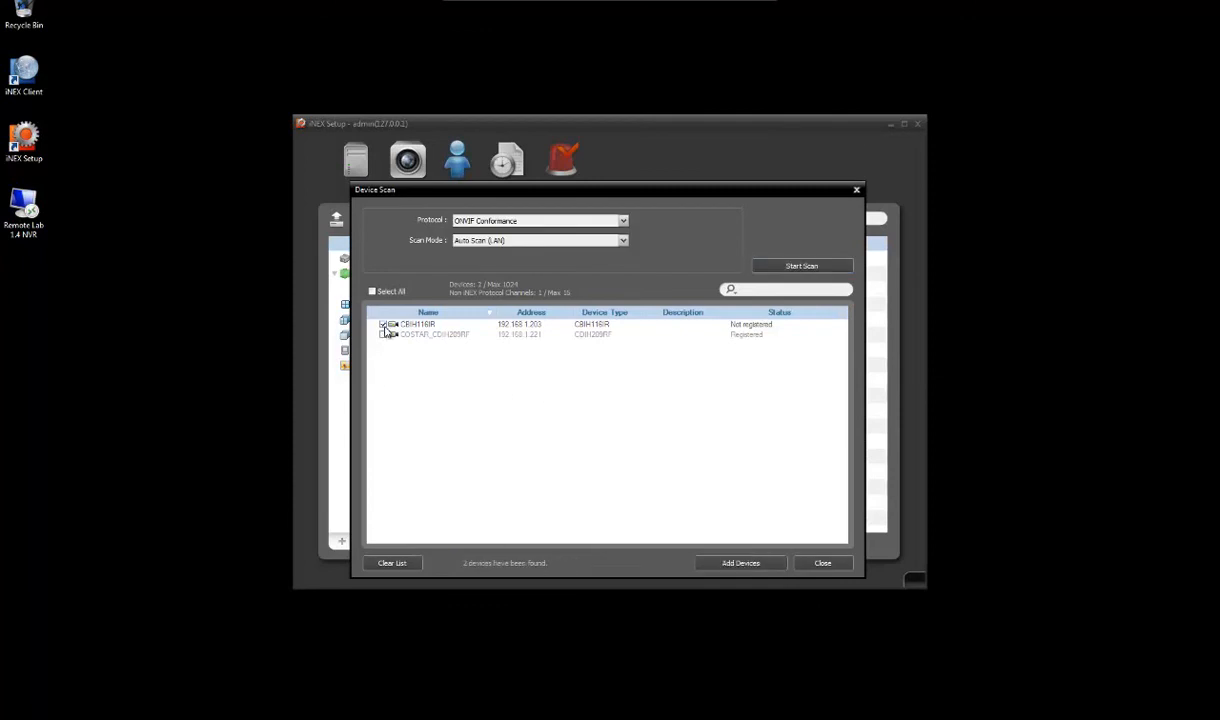
left_click(740, 563)
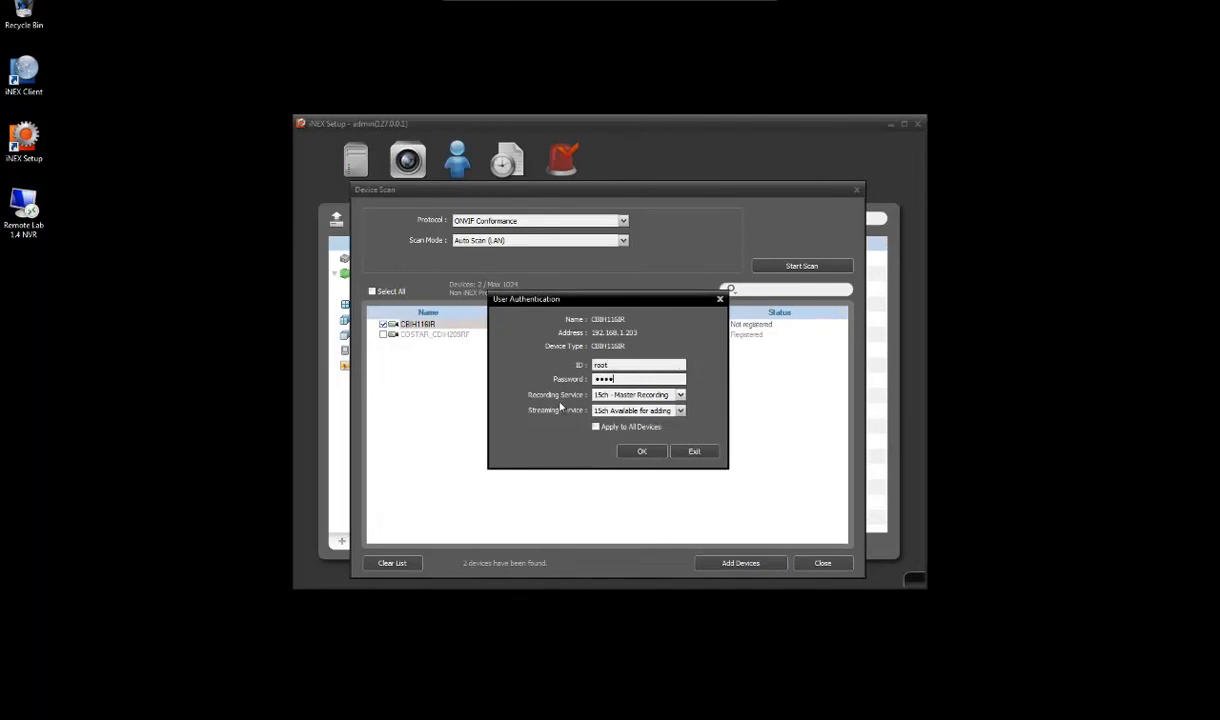
left_click(635, 397)
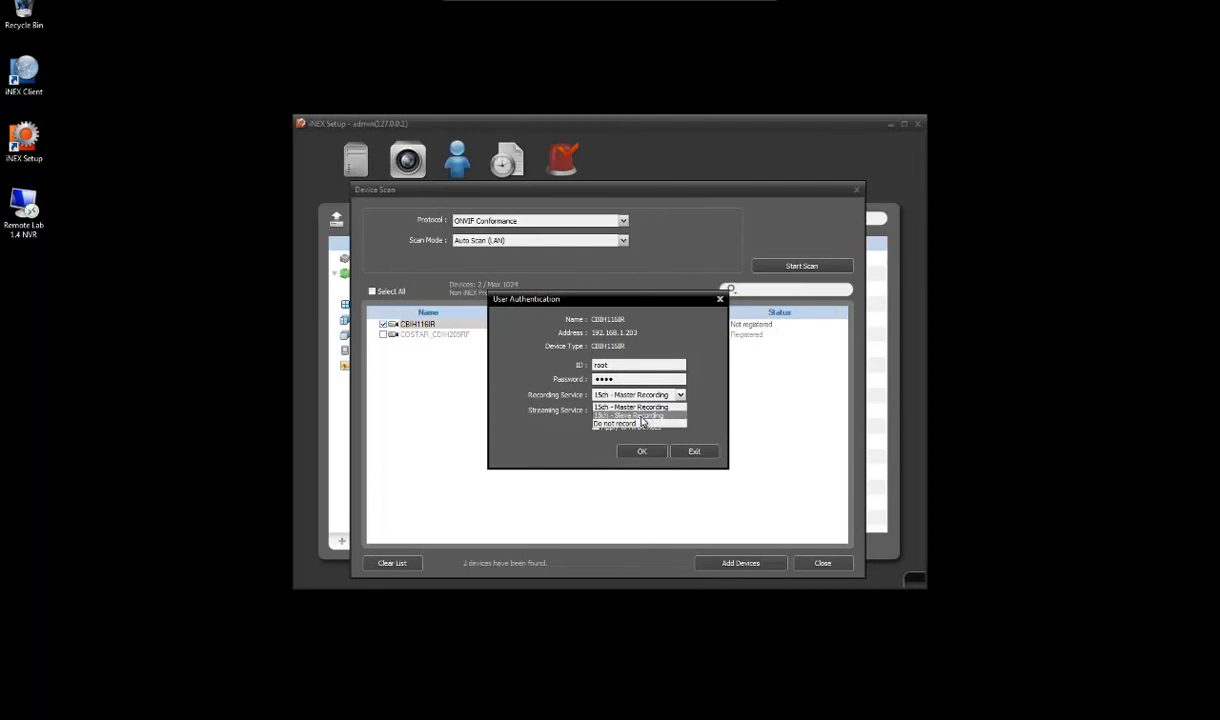
left_click(640, 415)
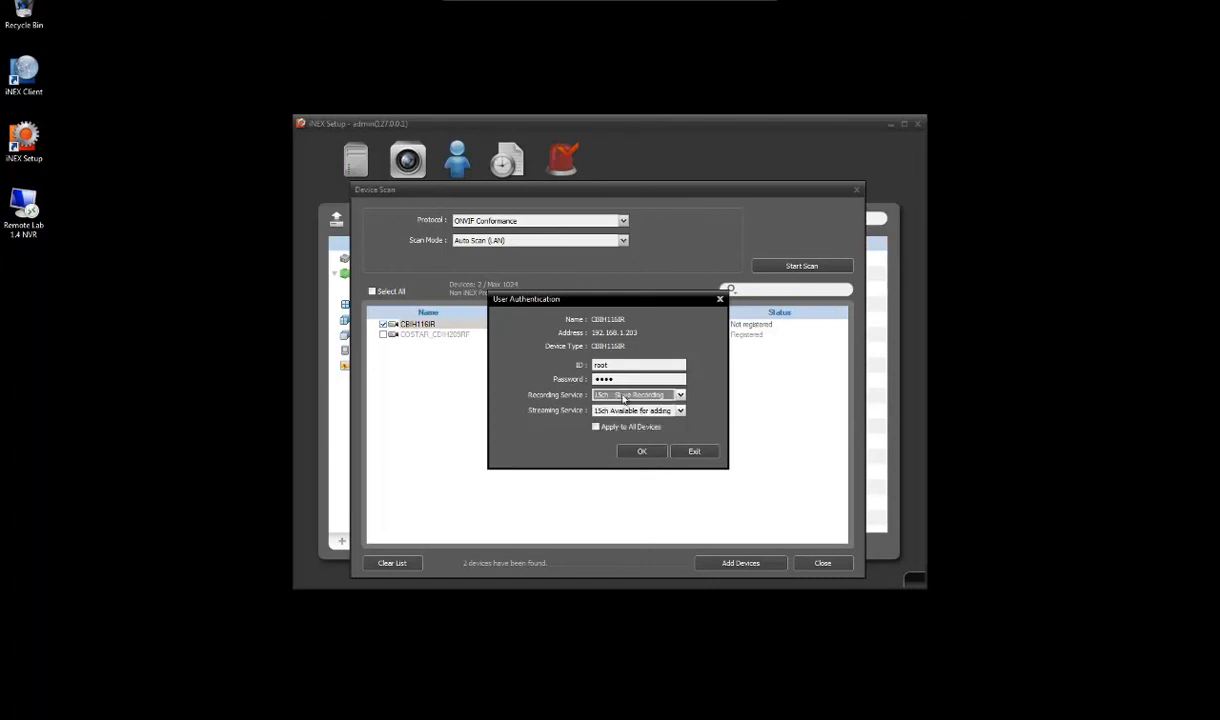
left_click(634, 453)
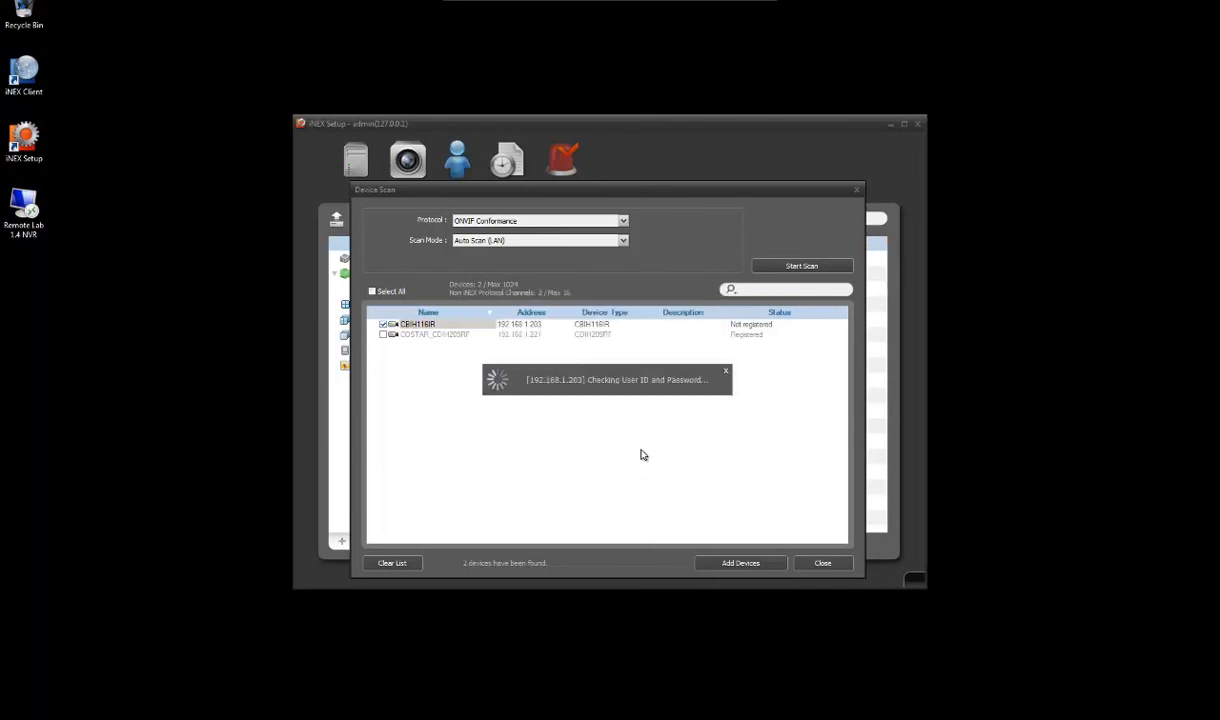
left_click(820, 563)
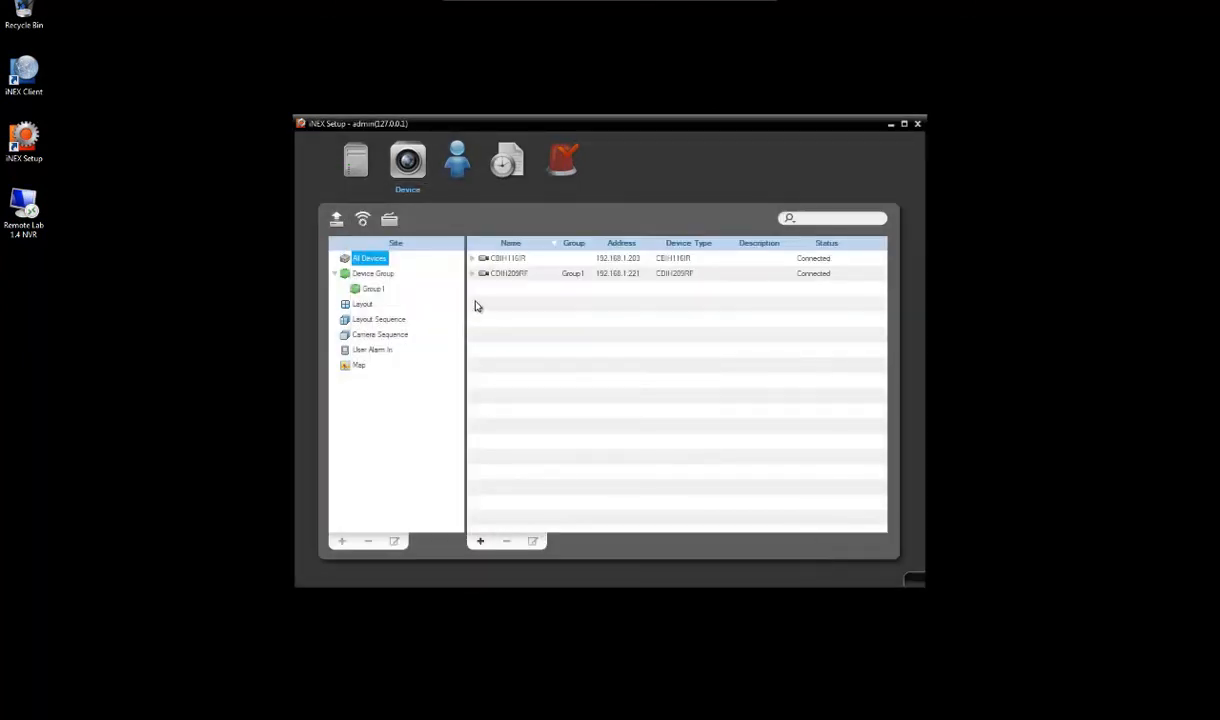
- Check the services assigned to the CDIH209RF and CBIH116IR cameras in each device's detailed information
double_click(506, 274)
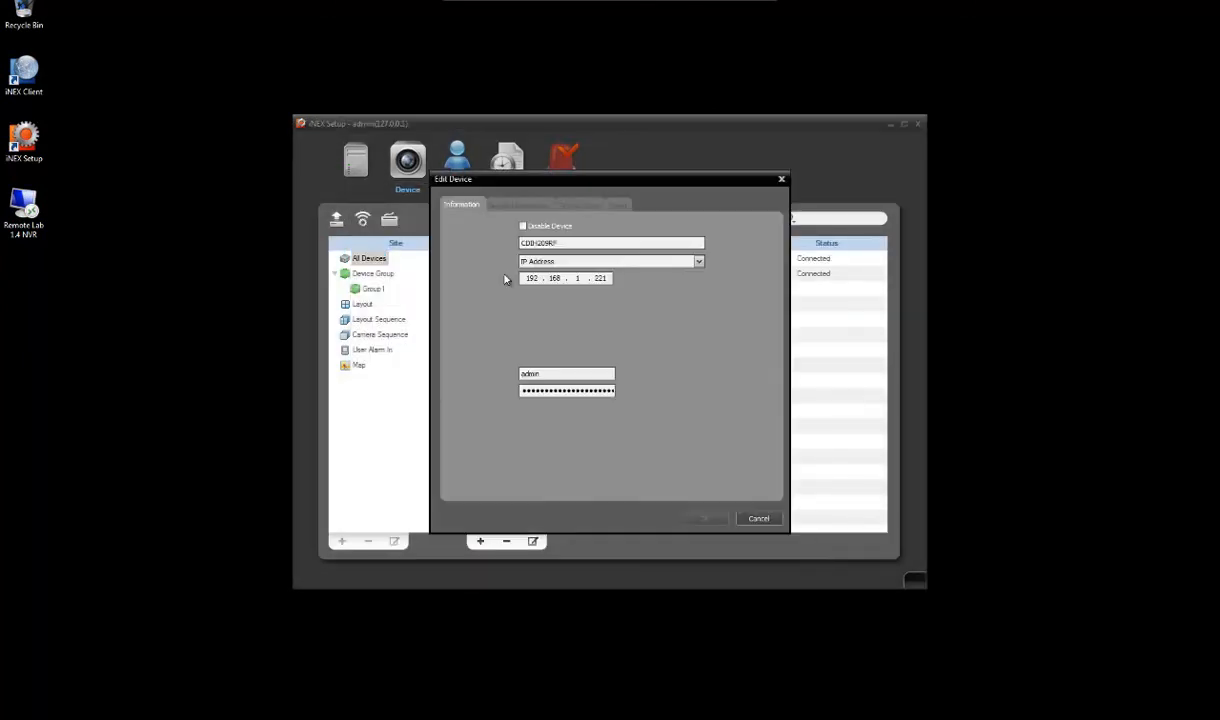
left_click(509, 207)
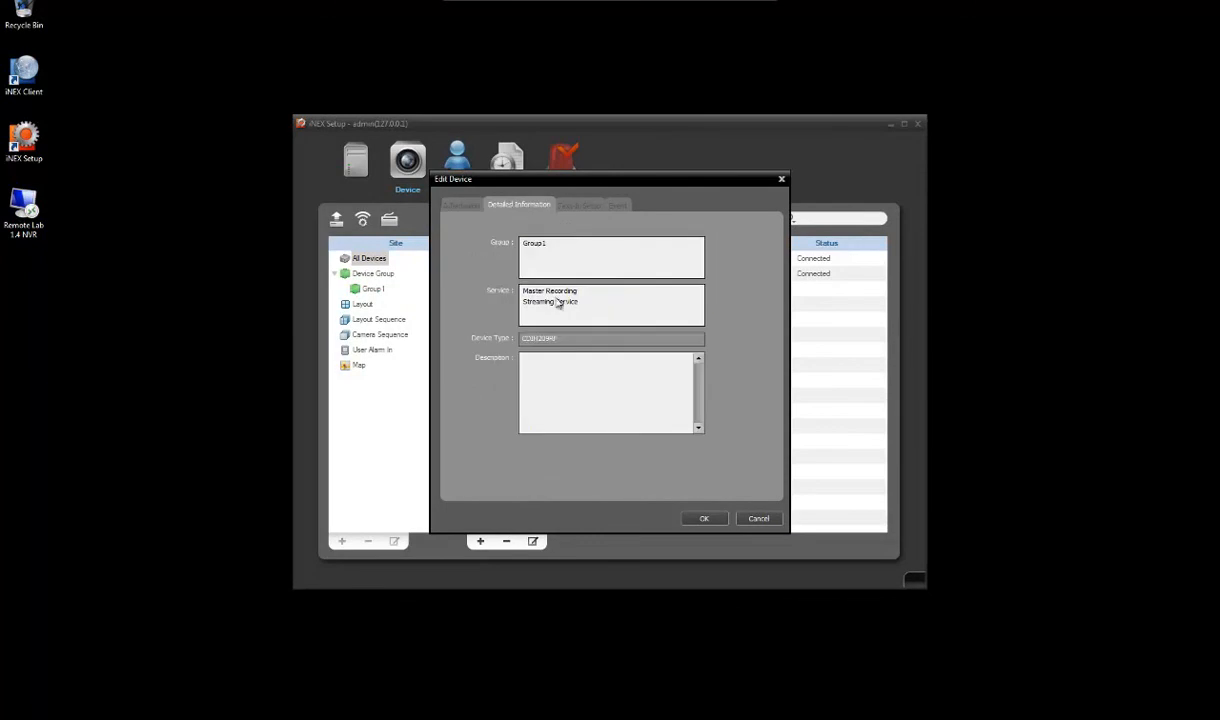
left_click(705, 519)
double_click(515, 262)
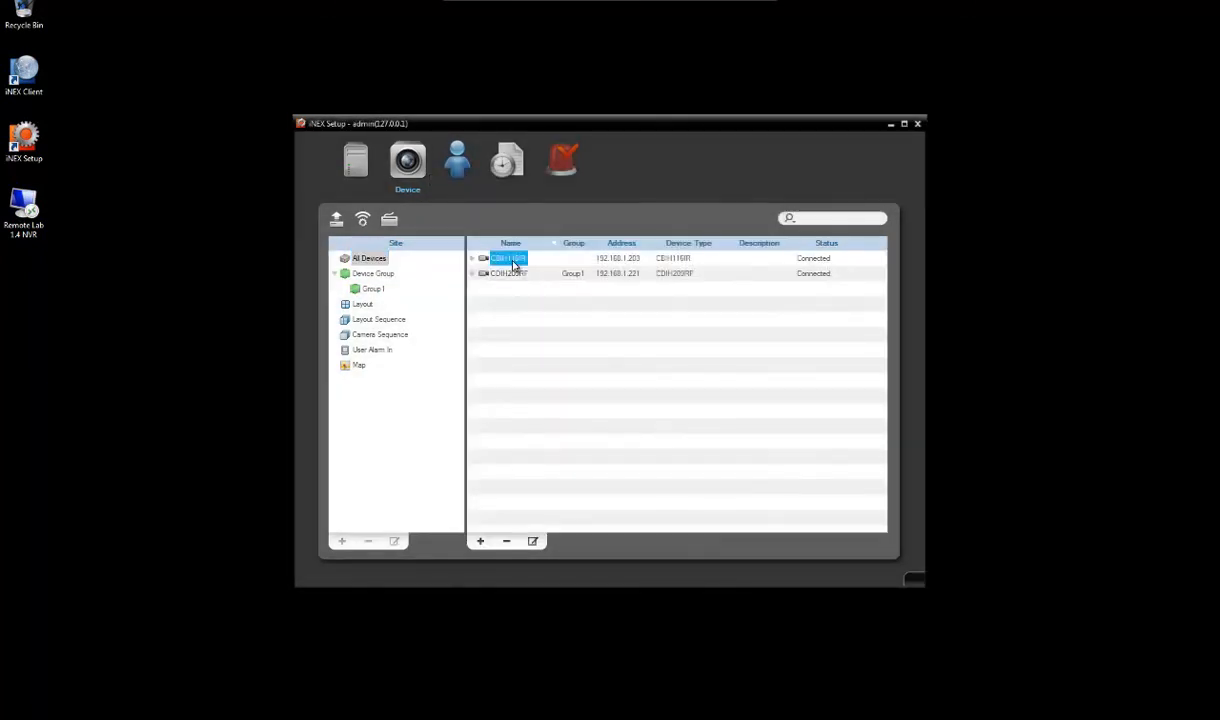
left_click(512, 204)
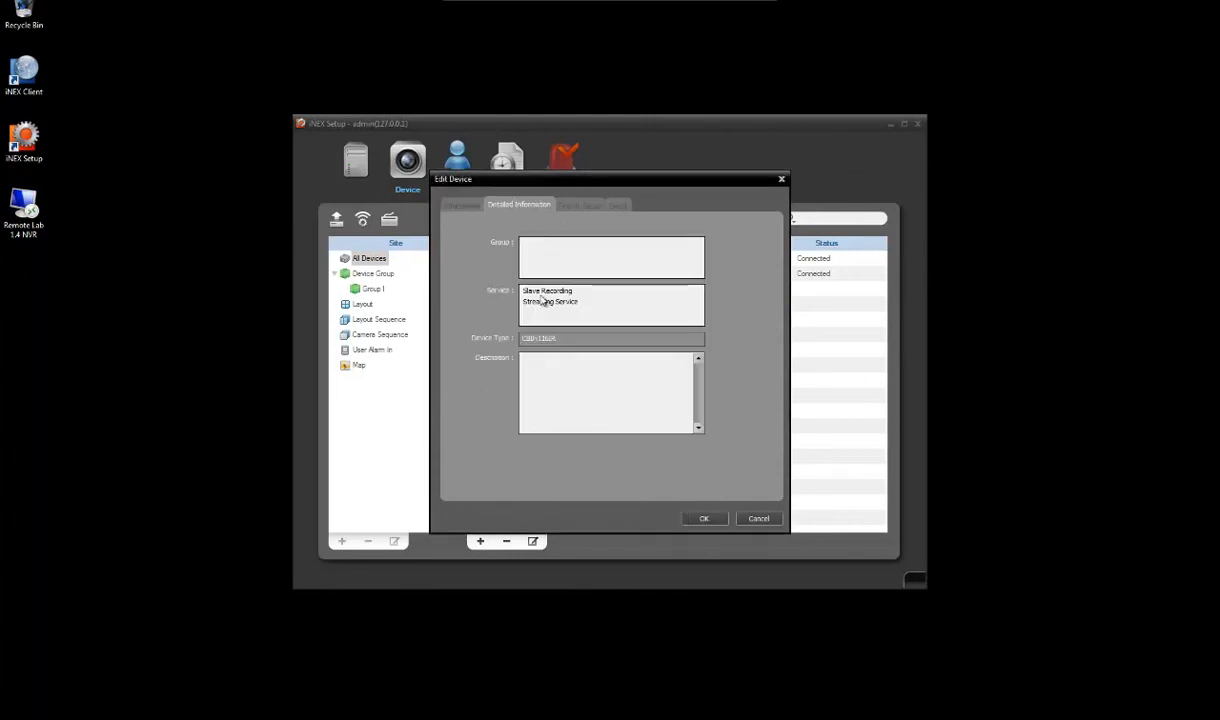
left_click(704, 518)
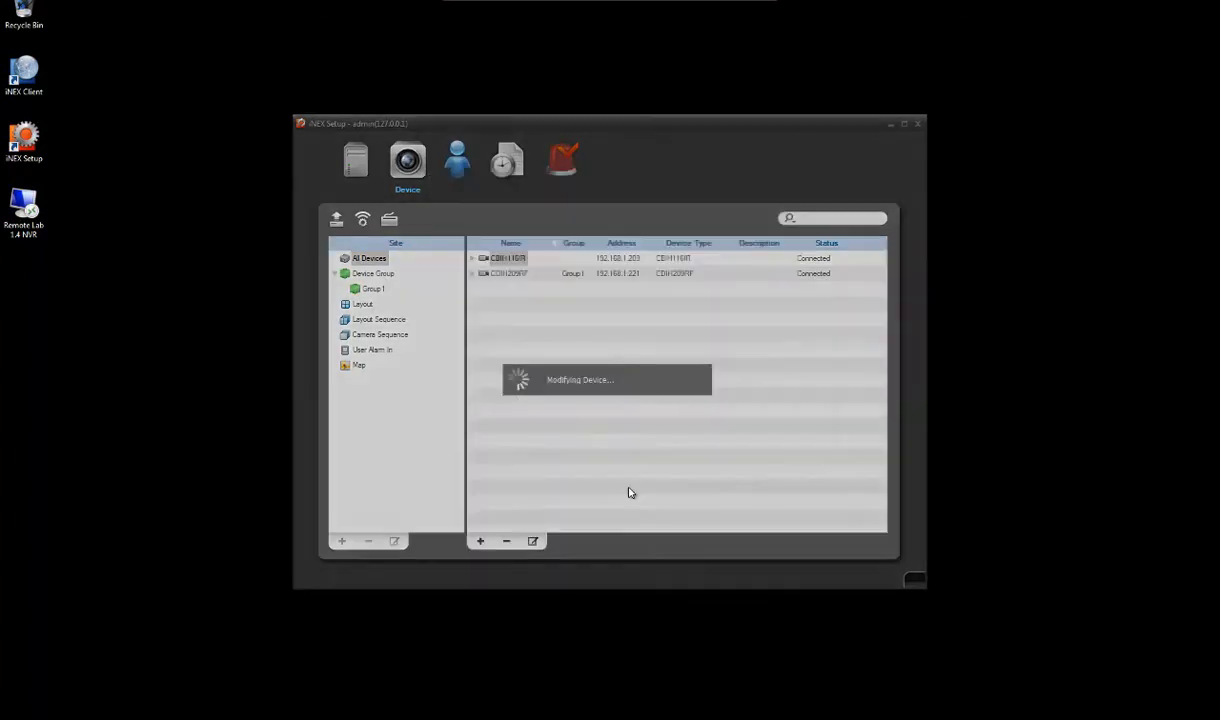